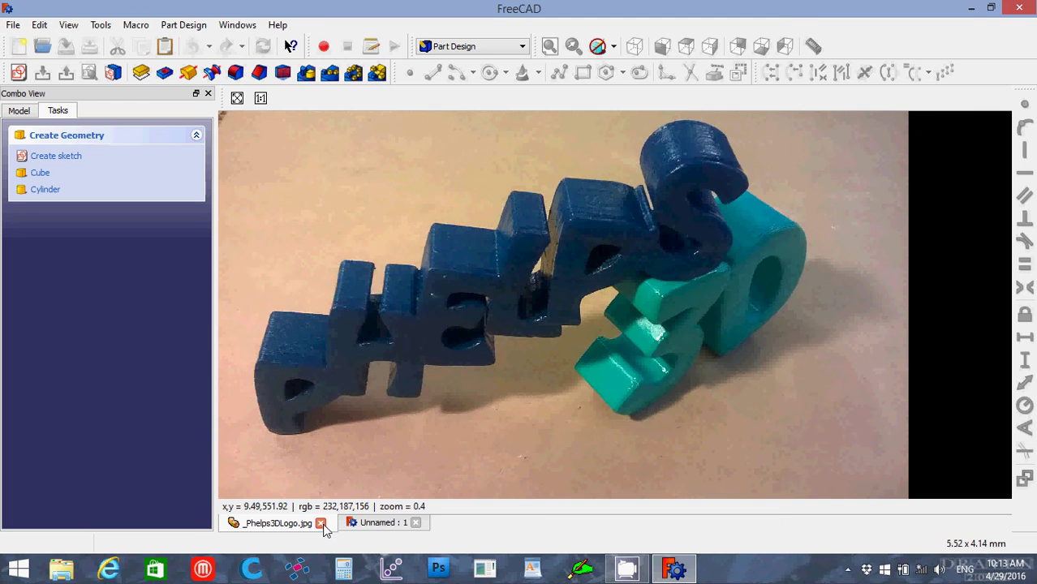
# - Close the logo image and import Bot Drone Build Plate.stl from the Desktop into the empty document
pyautogui.click(321, 524)
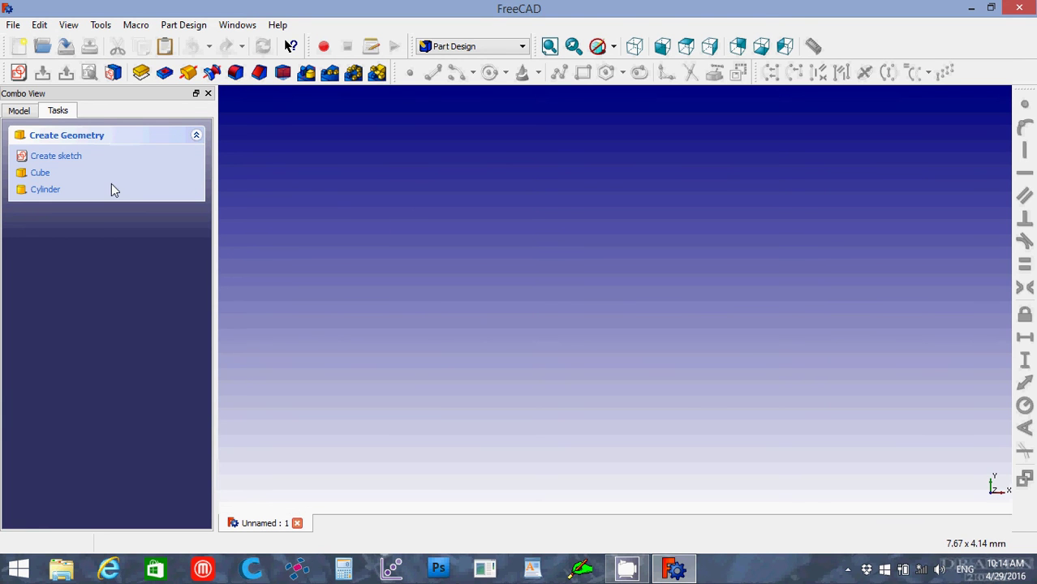
pyautogui.click(13, 25)
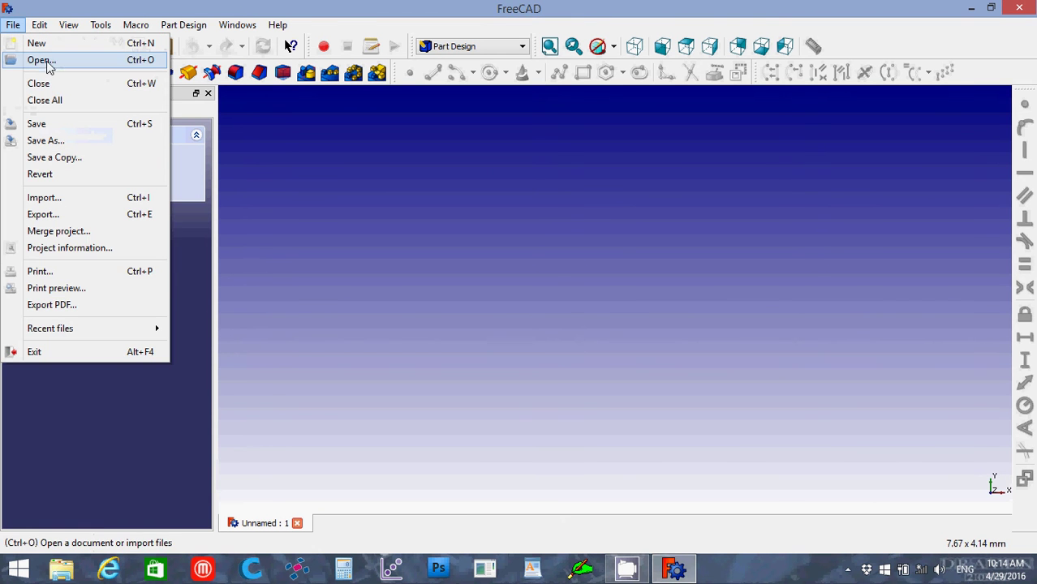
pyautogui.click(49, 201)
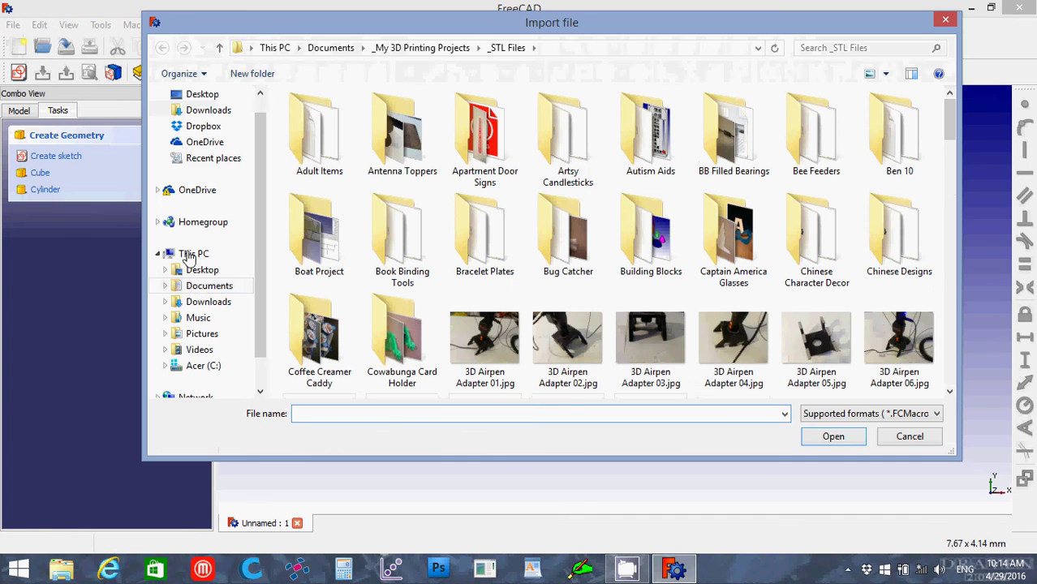
pyautogui.click(200, 271)
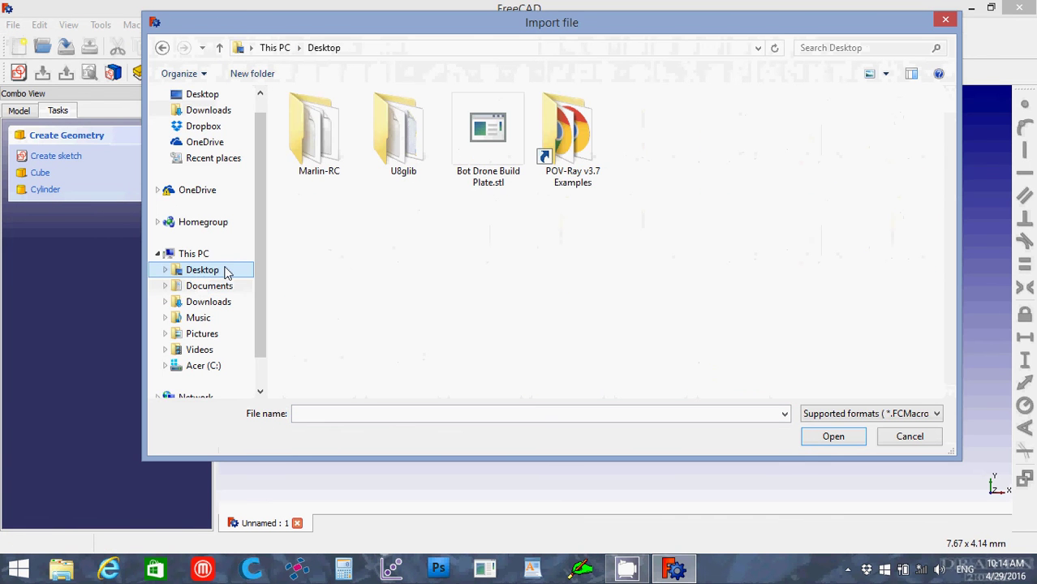
pyautogui.click(486, 135)
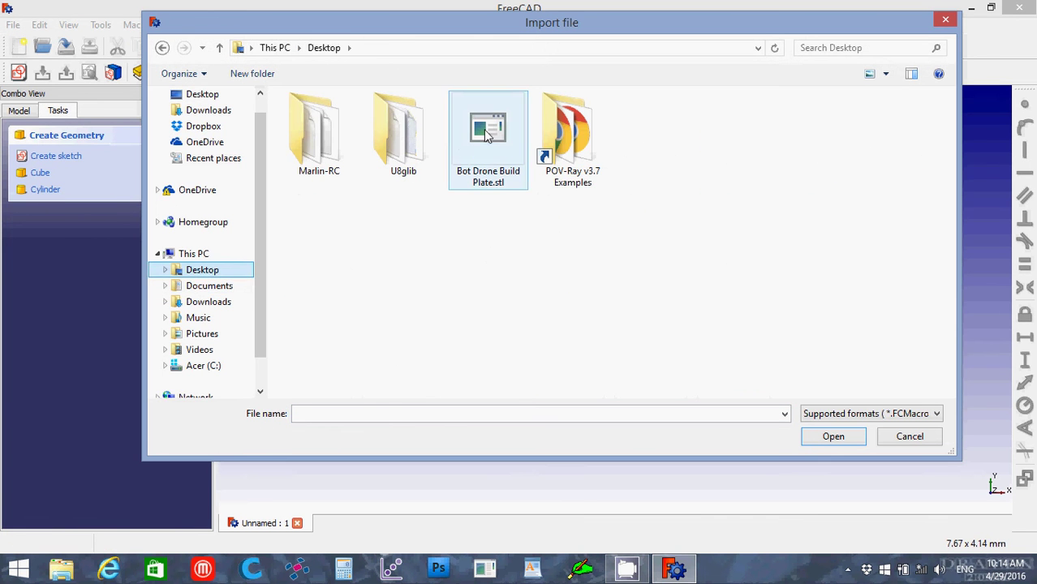
pyautogui.click(819, 438)
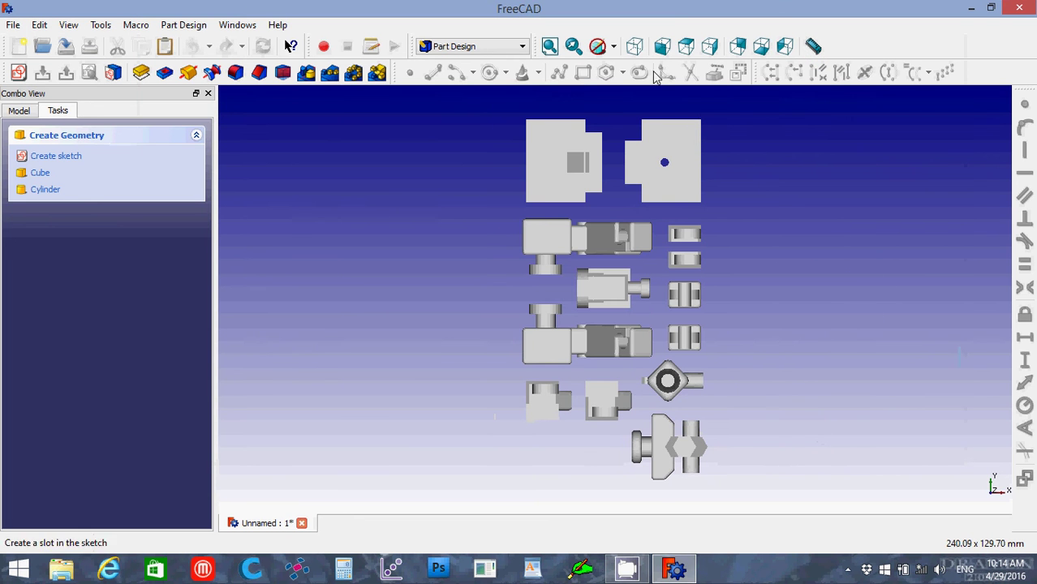
# - Show the imported parts from the top and switch to the Mesh Design workbench
pyautogui.click(635, 47)
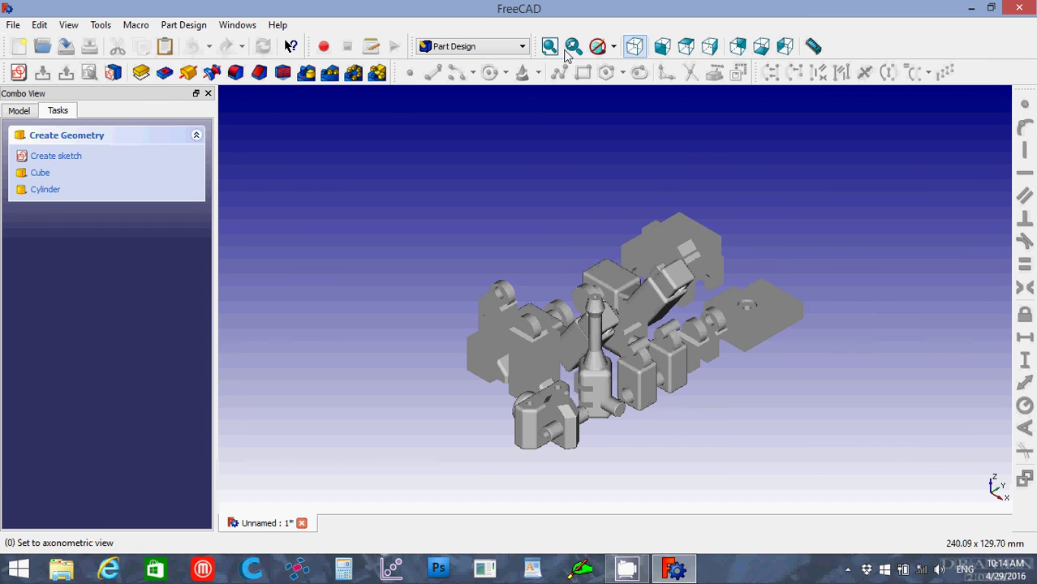
pyautogui.click(686, 47)
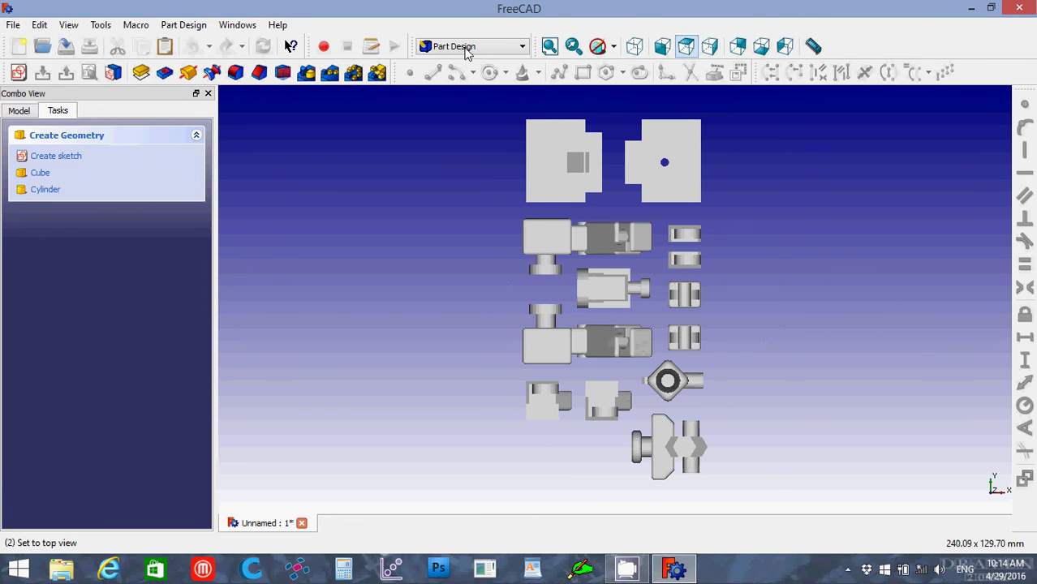
pyautogui.click(523, 49)
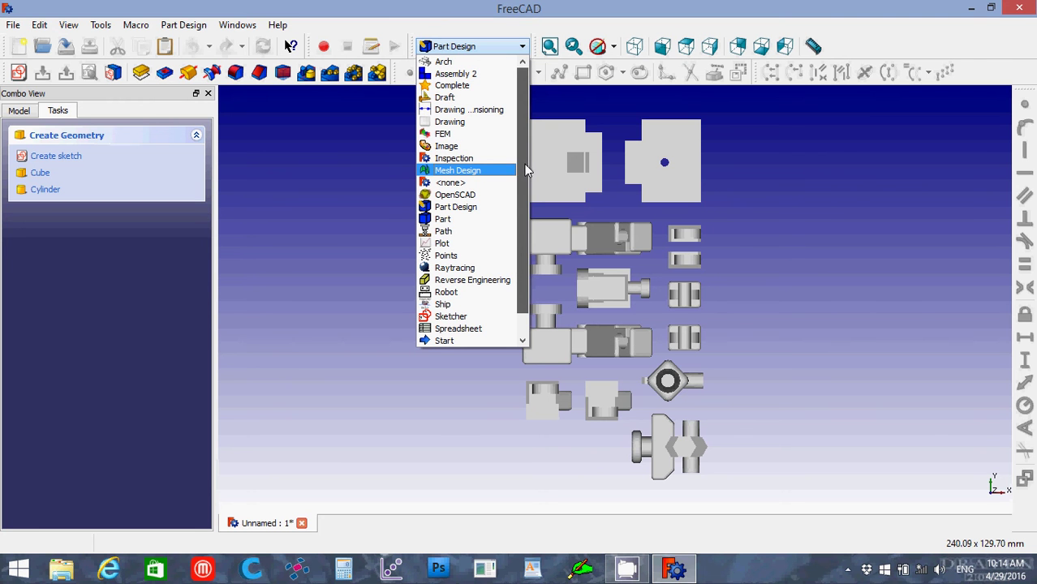
pyautogui.scroll(-1, 520, 223)
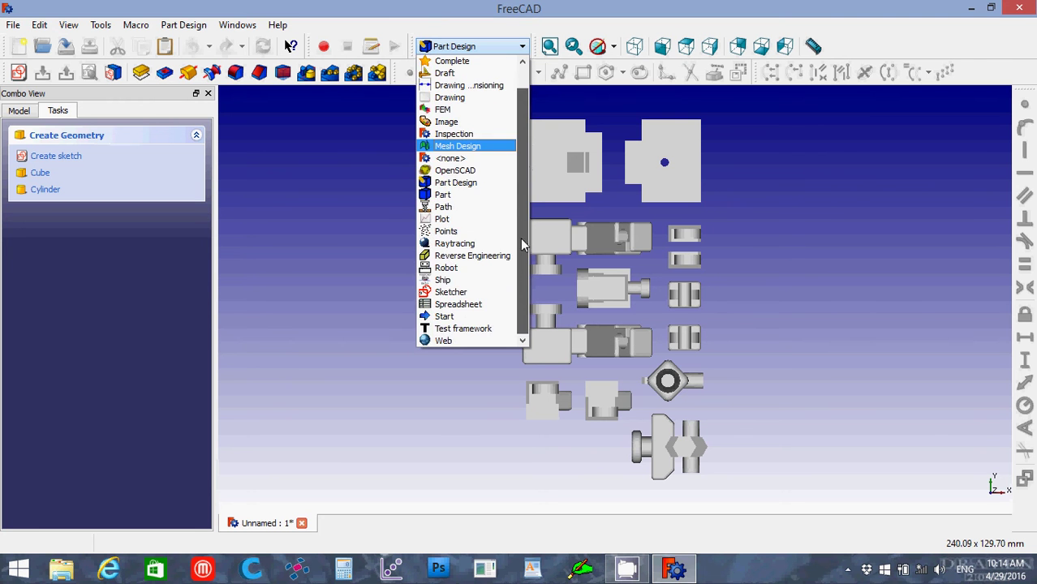
pyautogui.click(495, 146)
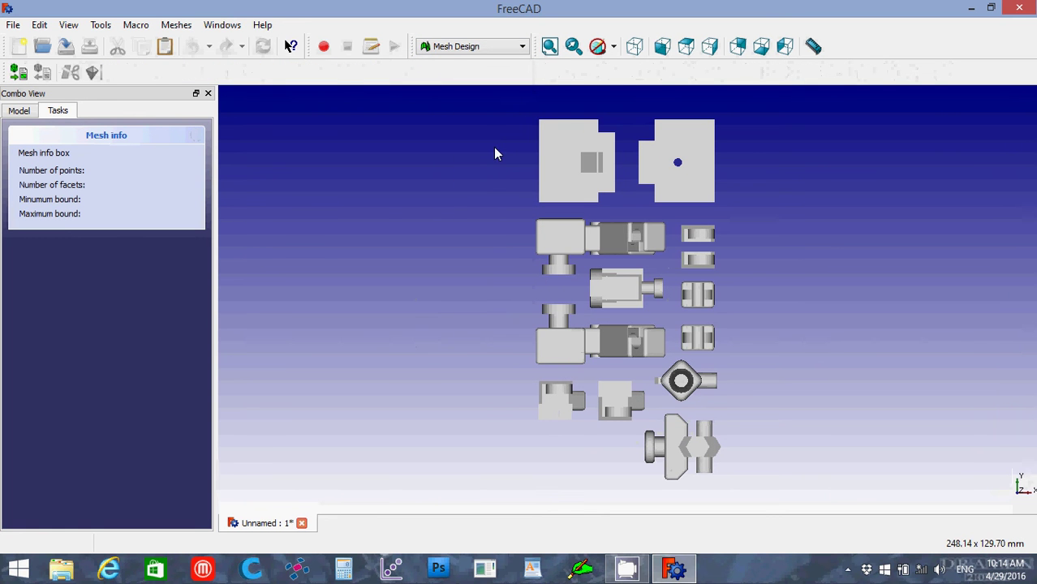
# - Cut the Bot Drone Build Plate mesh with a four-corner polygon around the upper-left plate, removing the outer region
pyautogui.click(12, 113)
pyautogui.click(81, 177)
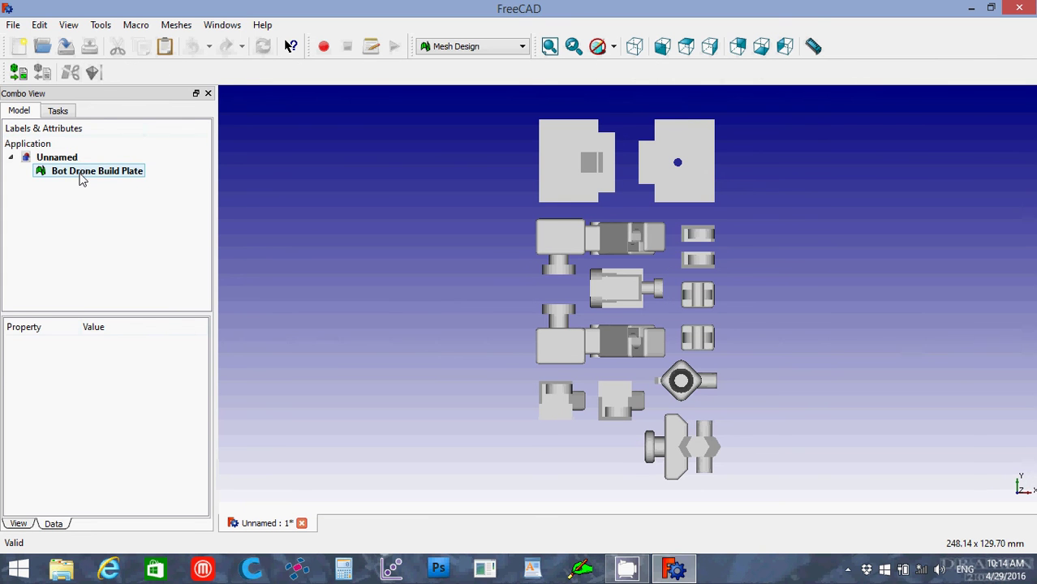
pyautogui.click(81, 174)
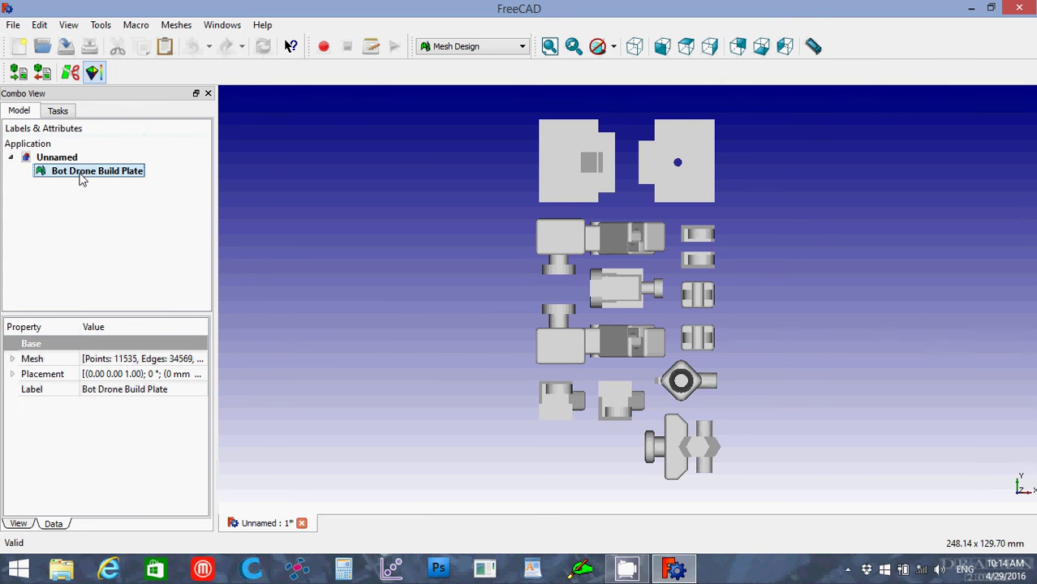
pyautogui.click(70, 75)
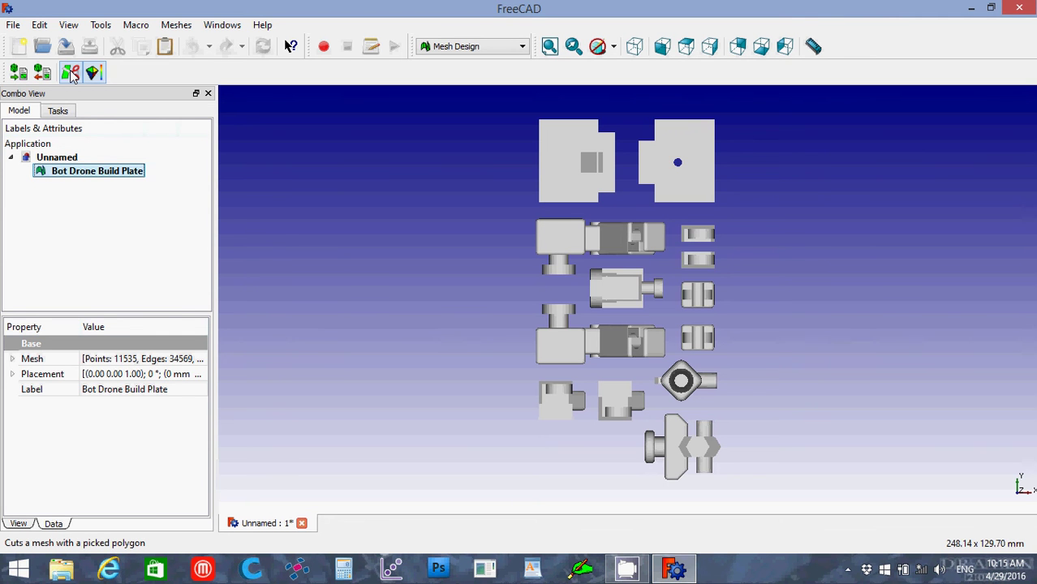
pyautogui.click(526, 112)
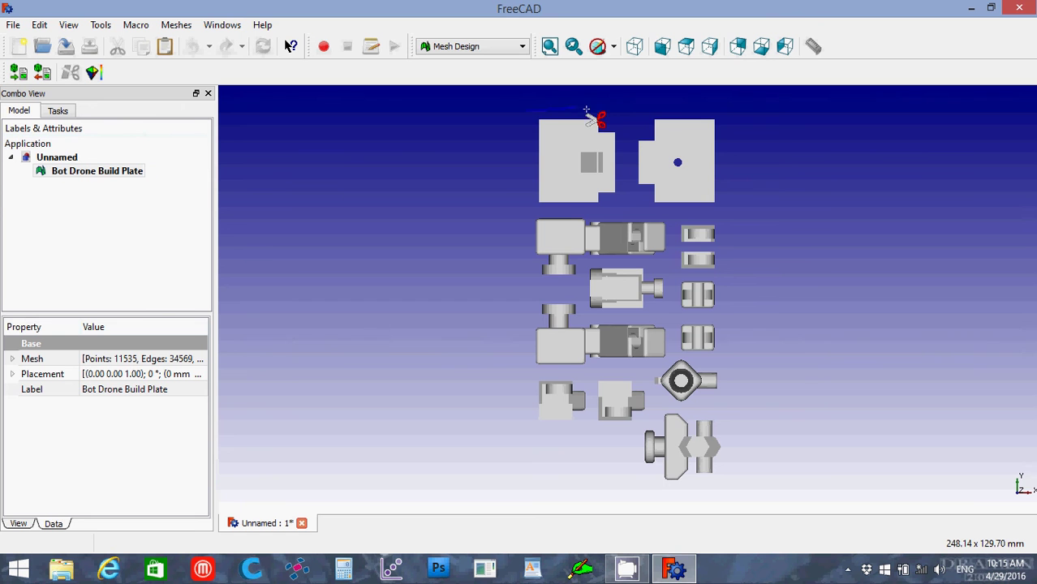
pyautogui.click(628, 111)
pyautogui.click(623, 215)
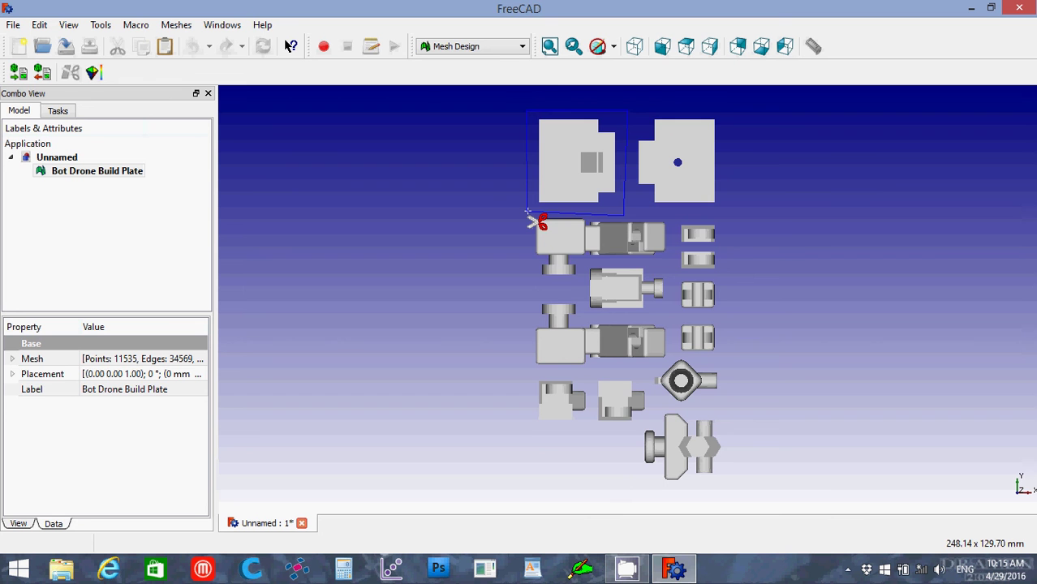
pyautogui.rightClick(527, 212)
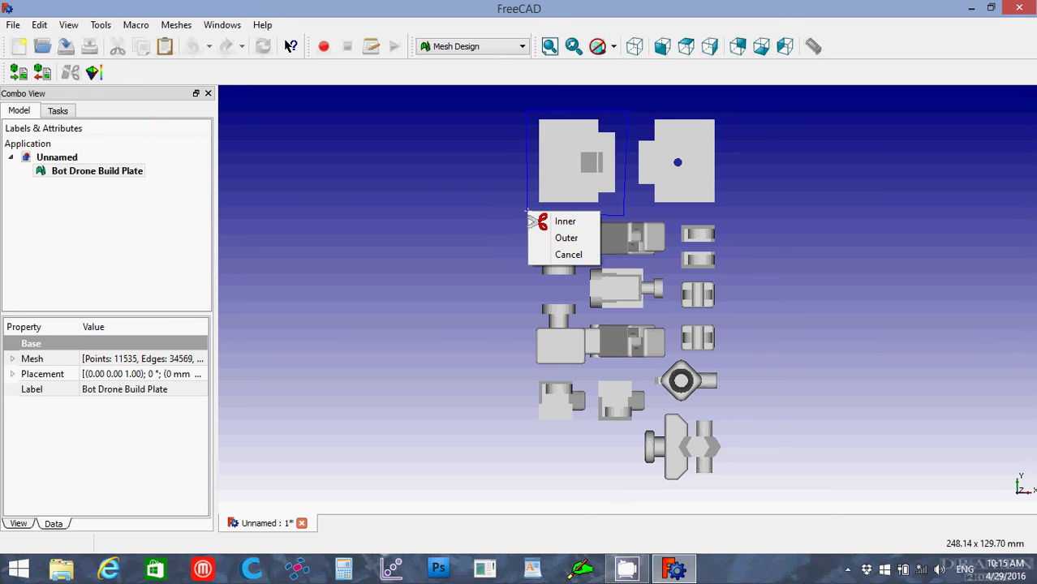
pyautogui.click(565, 237)
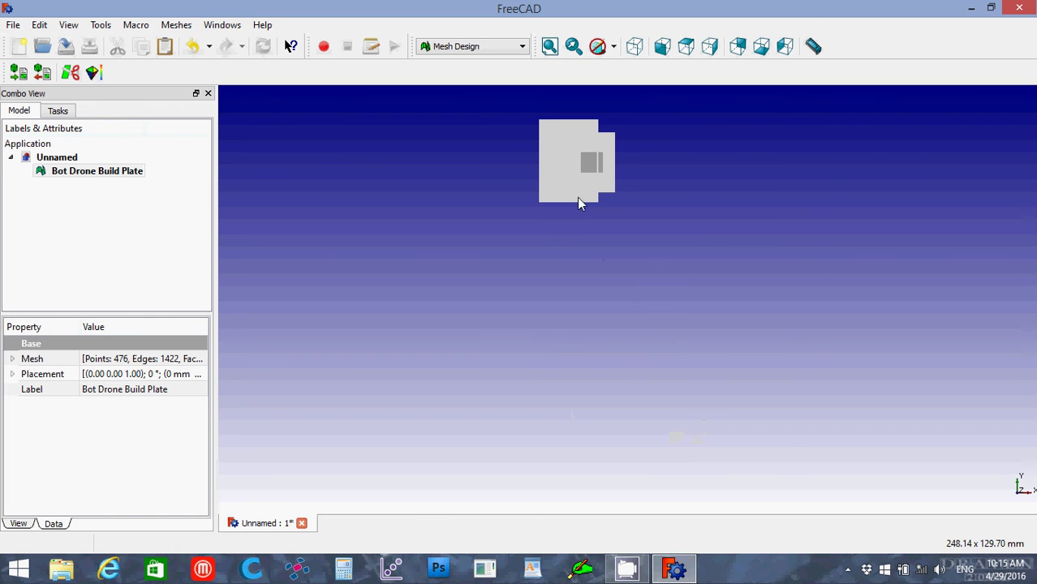
# - Export the isolated plate mesh to the Desktop as an STL mesh file named Bot Drone Chest
pyautogui.click(71, 173)
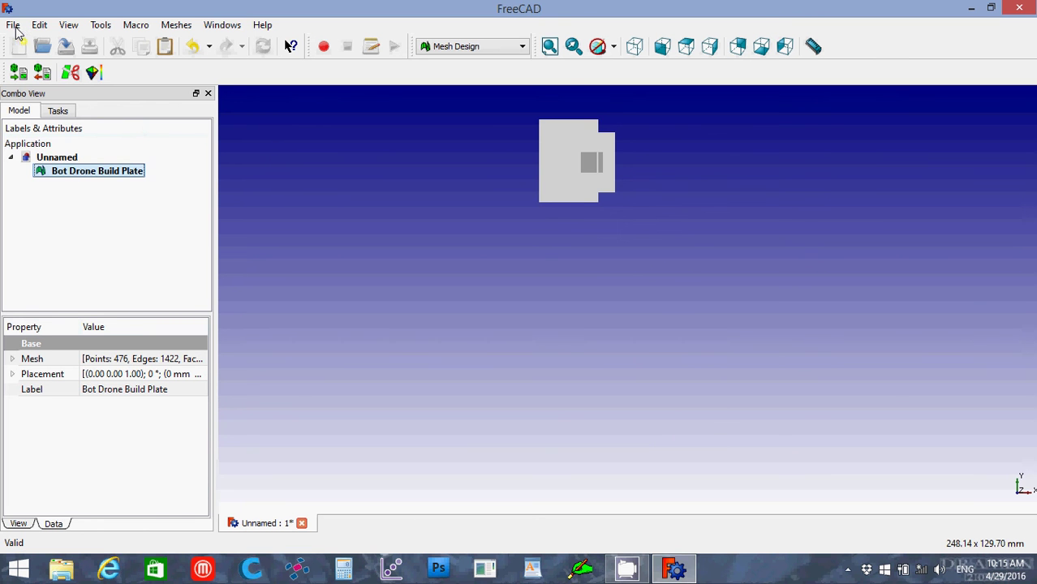
pyautogui.click(14, 26)
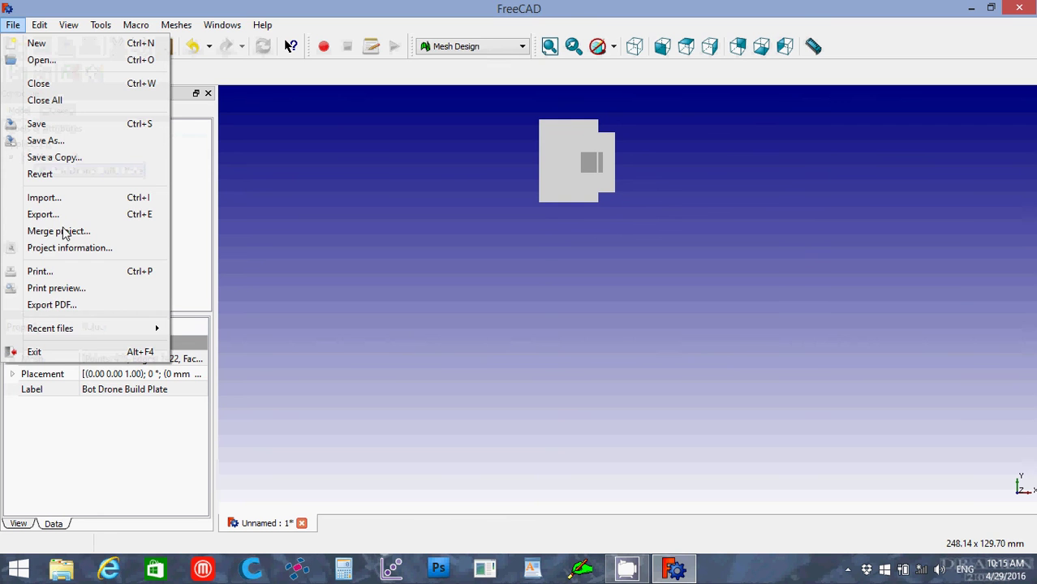
pyautogui.click(42, 214)
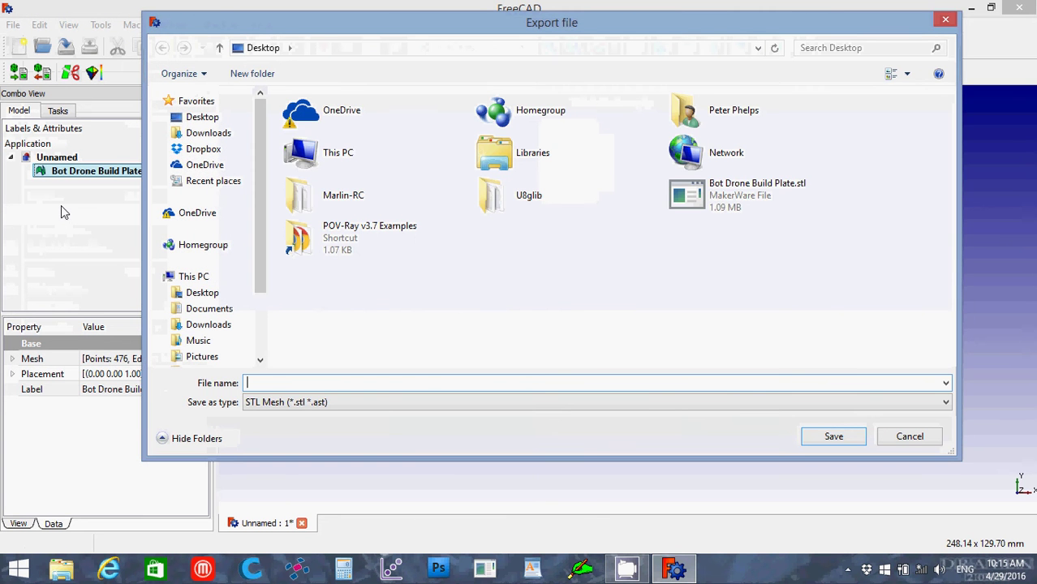
pyautogui.write('Bot Dro')
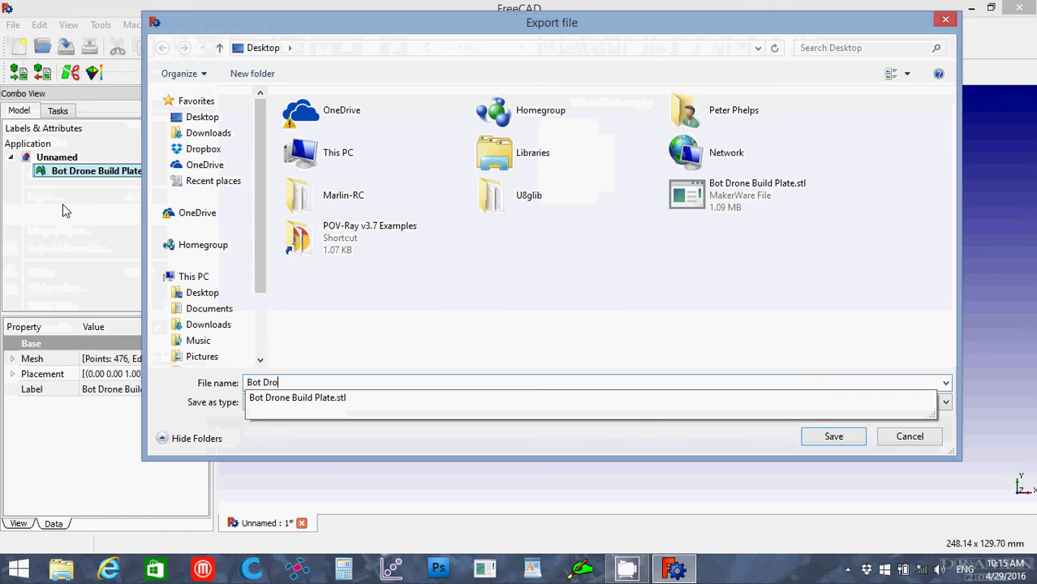
pyautogui.write('ne Chest')
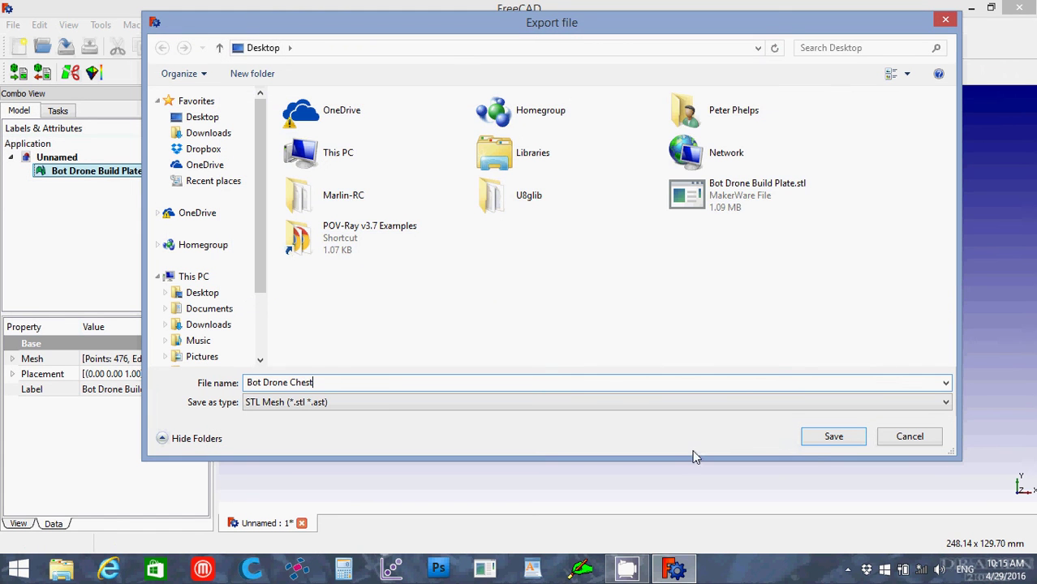
pyautogui.click(831, 440)
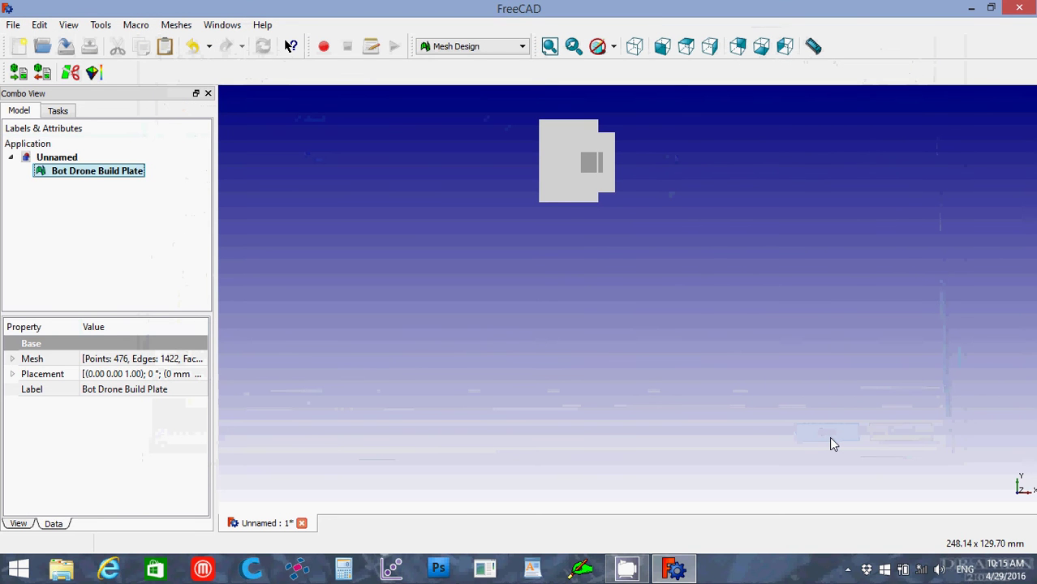
# - Undo the mesh cut and cut again with a polygon around the lowest part on the build plate, removing the outer region
pyautogui.hotkey('ctrl', 'z')
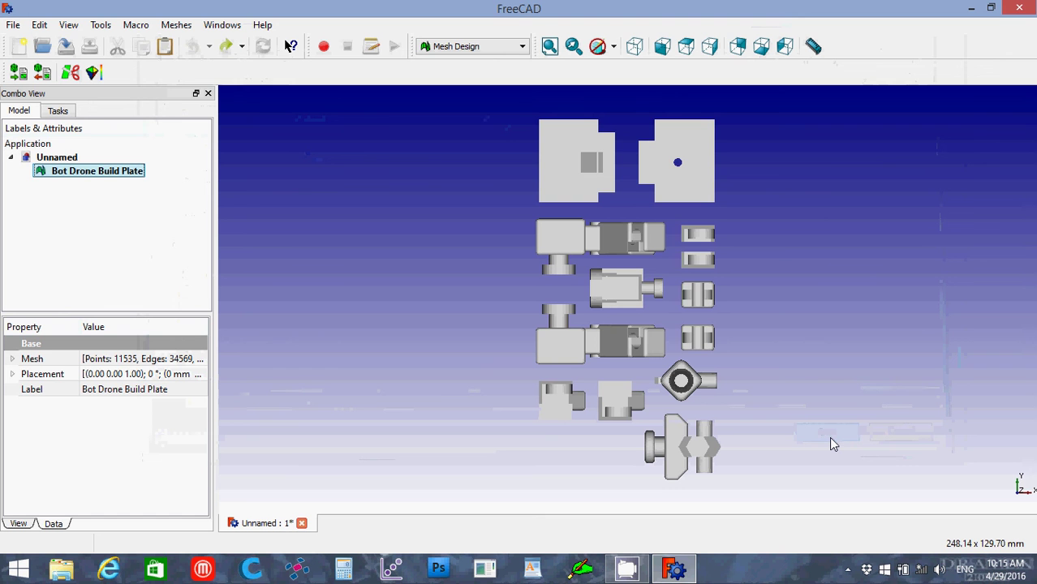
pyautogui.click(365, 267)
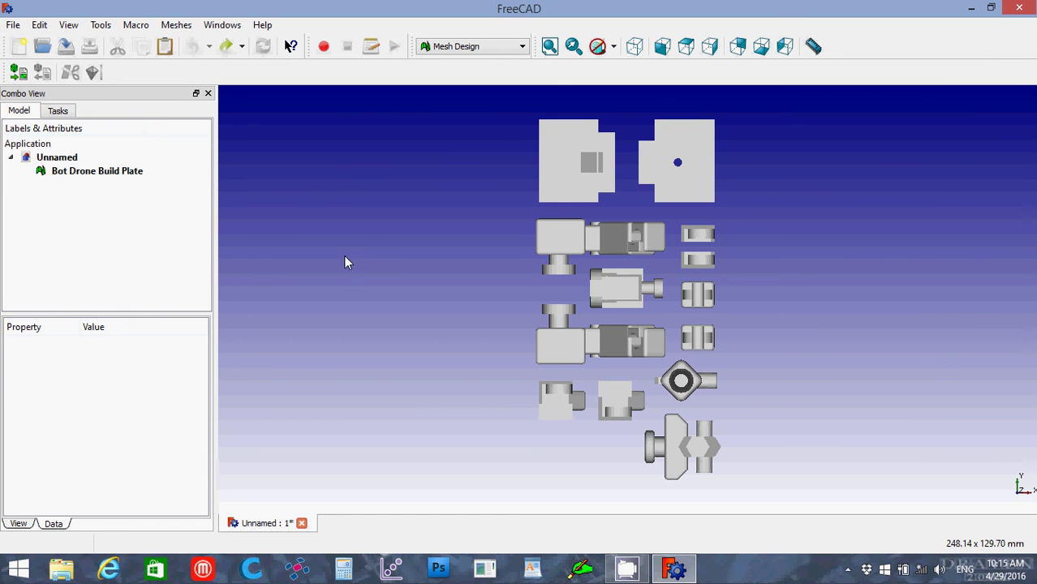
pyautogui.click(108, 174)
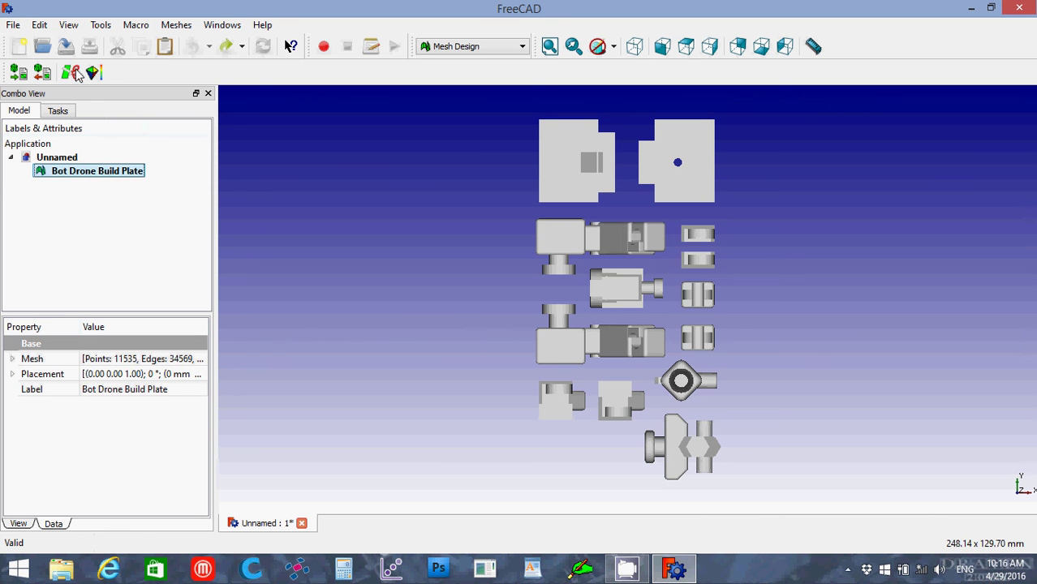
pyautogui.click(72, 72)
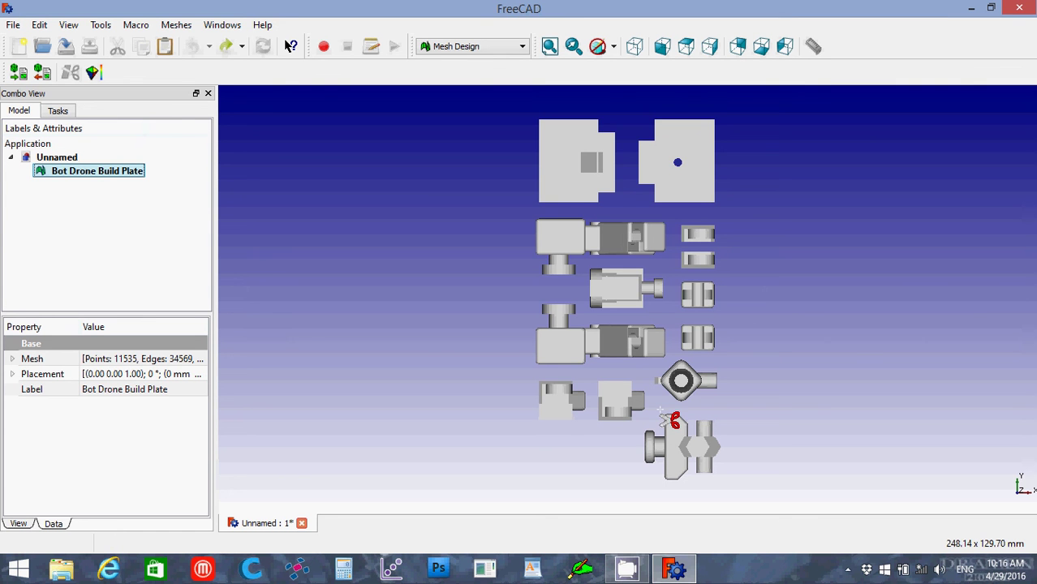
pyautogui.click(623, 441)
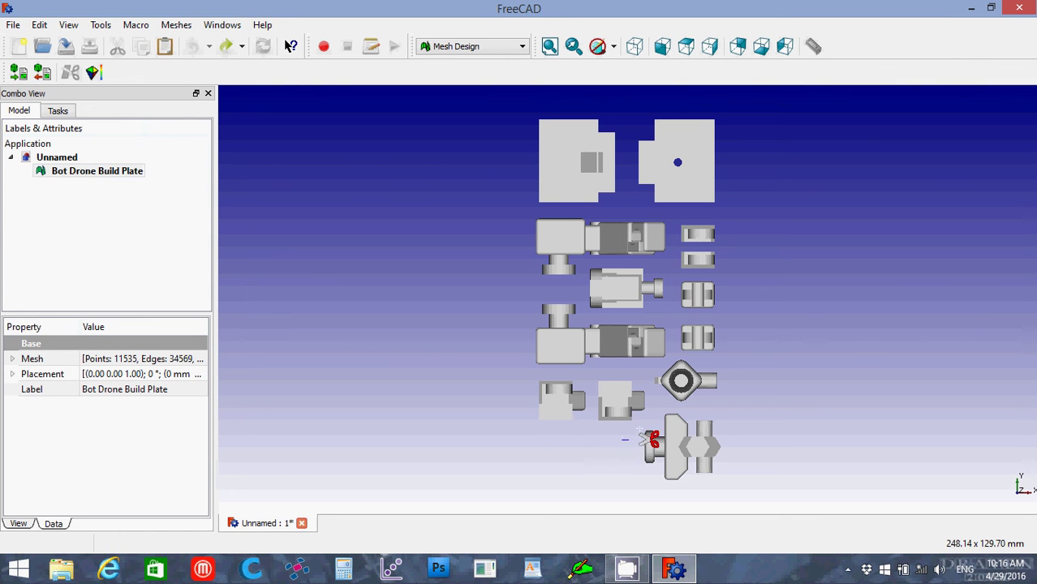
pyautogui.click(667, 404)
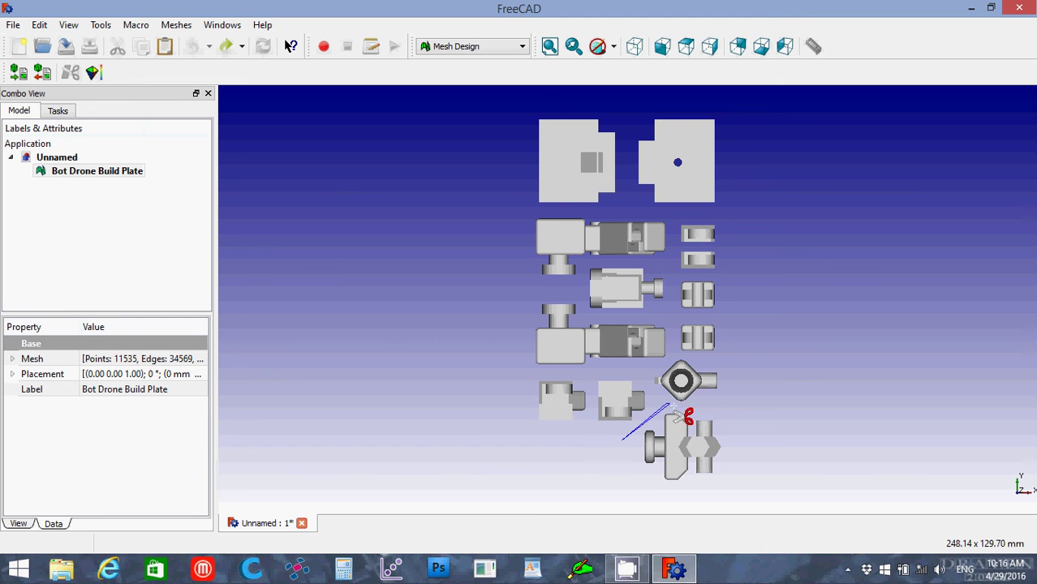
pyautogui.click(745, 422)
pyautogui.click(726, 486)
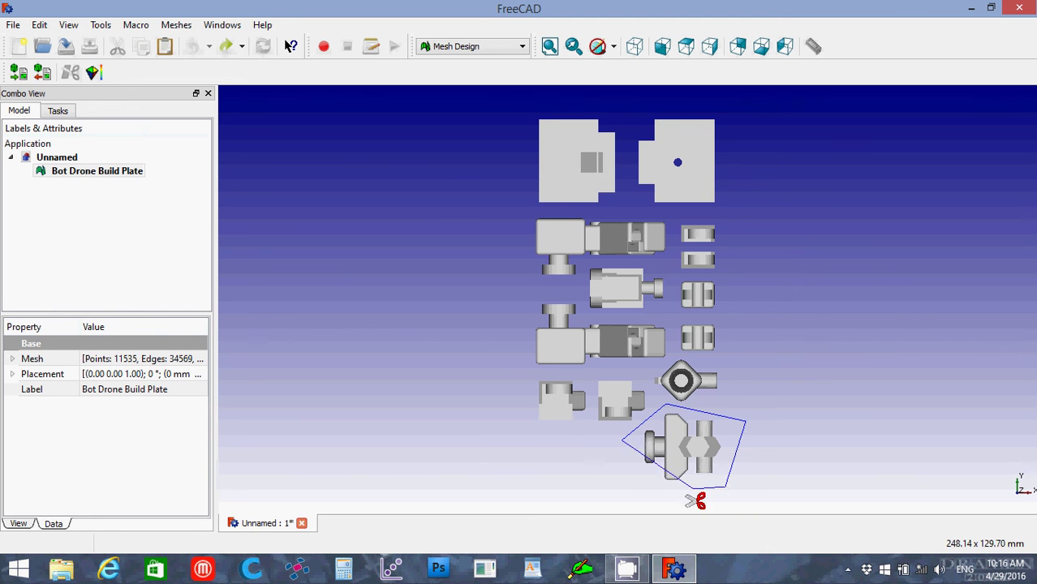
pyautogui.click(674, 489)
pyautogui.click(611, 473)
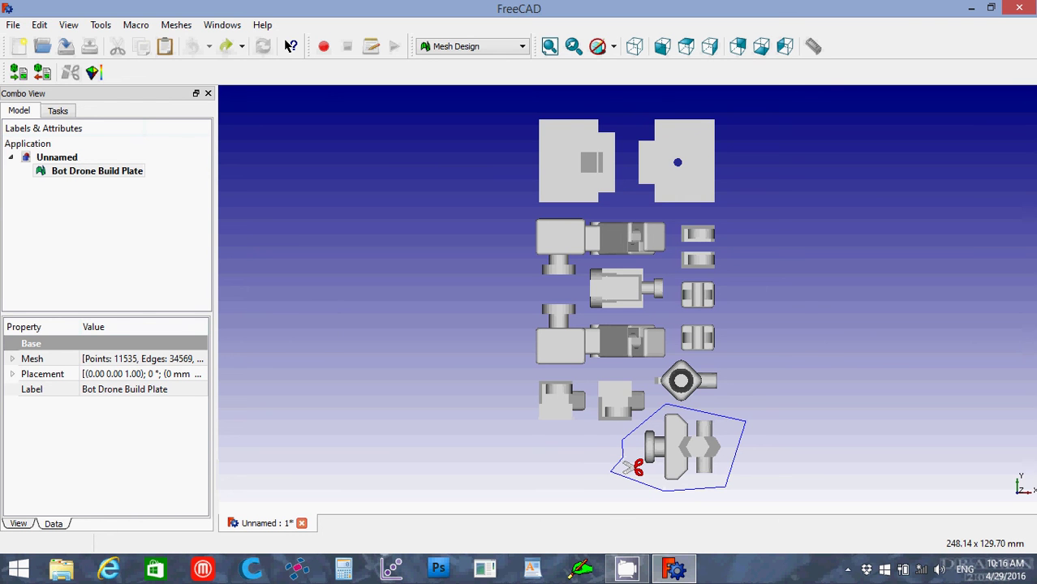
pyautogui.rightClick(624, 459)
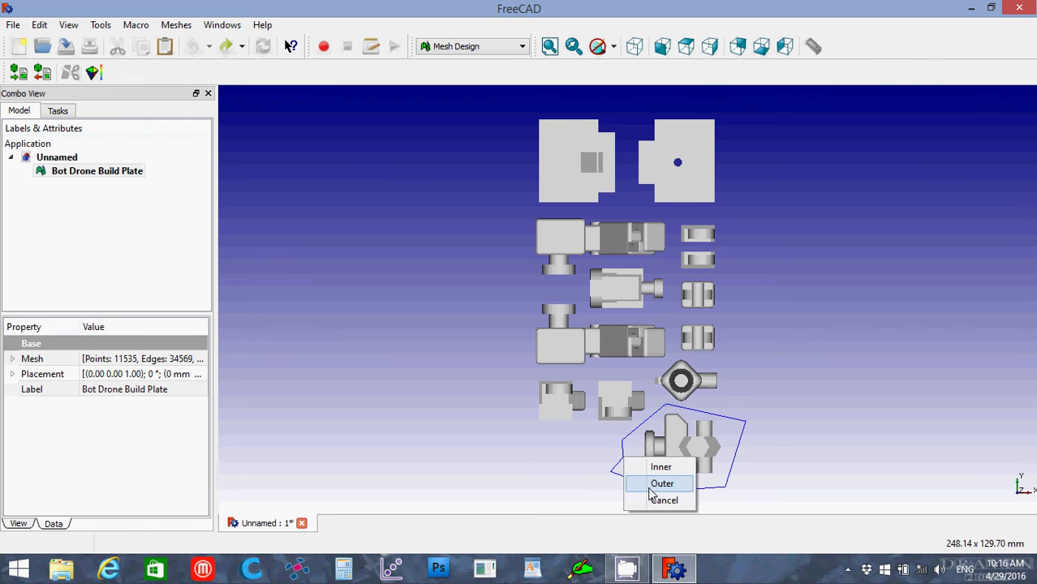
pyautogui.click(660, 484)
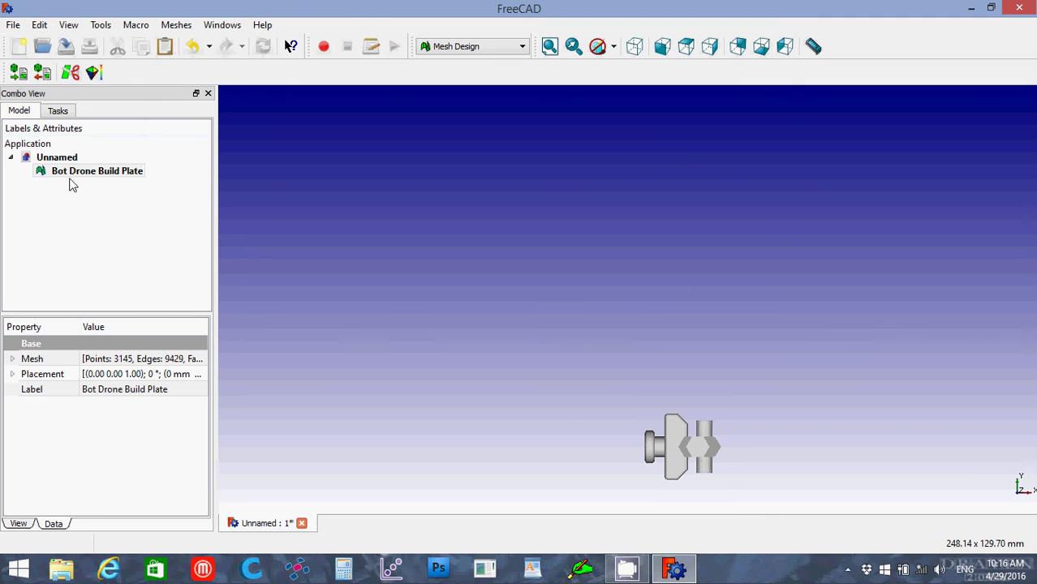
# - Export the isolated lowest part's mesh to the Desktop as an STL mesh file named Bot Drone Waist
pyautogui.click(71, 173)
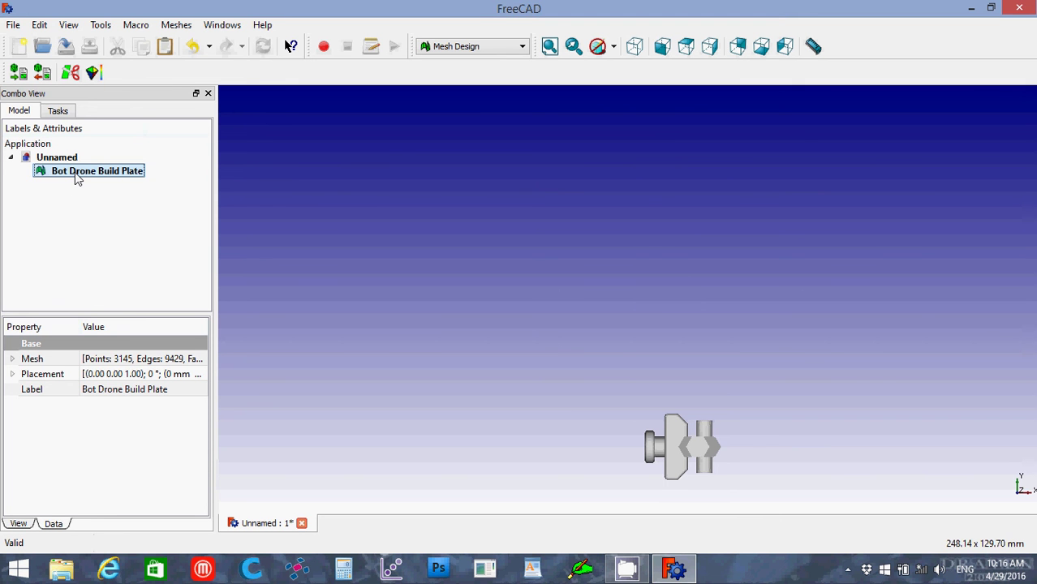
pyautogui.click(13, 27)
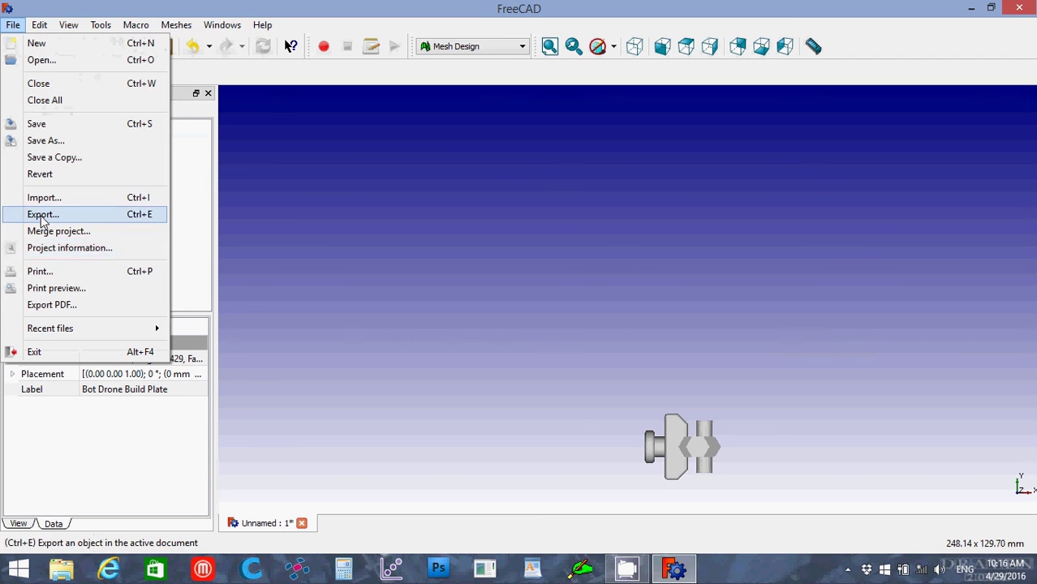
pyautogui.click(42, 216)
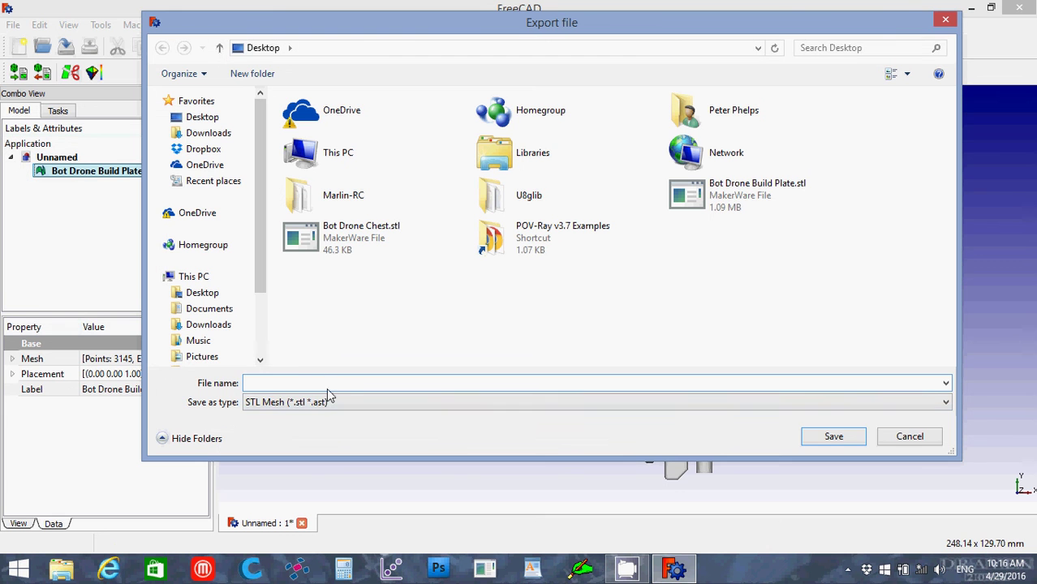
pyautogui.write('Bot Dr')
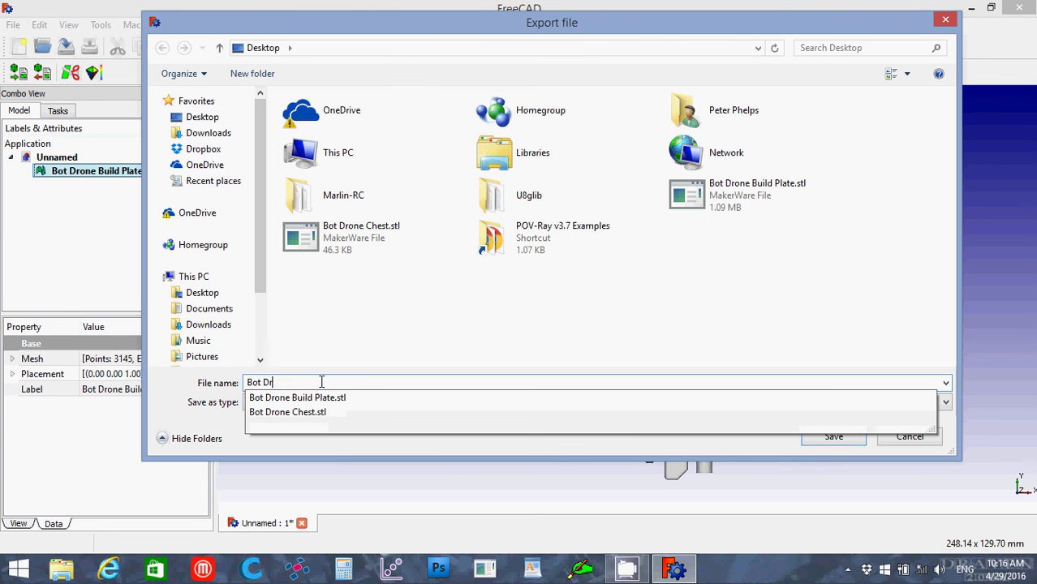
pyautogui.write('one Waist')
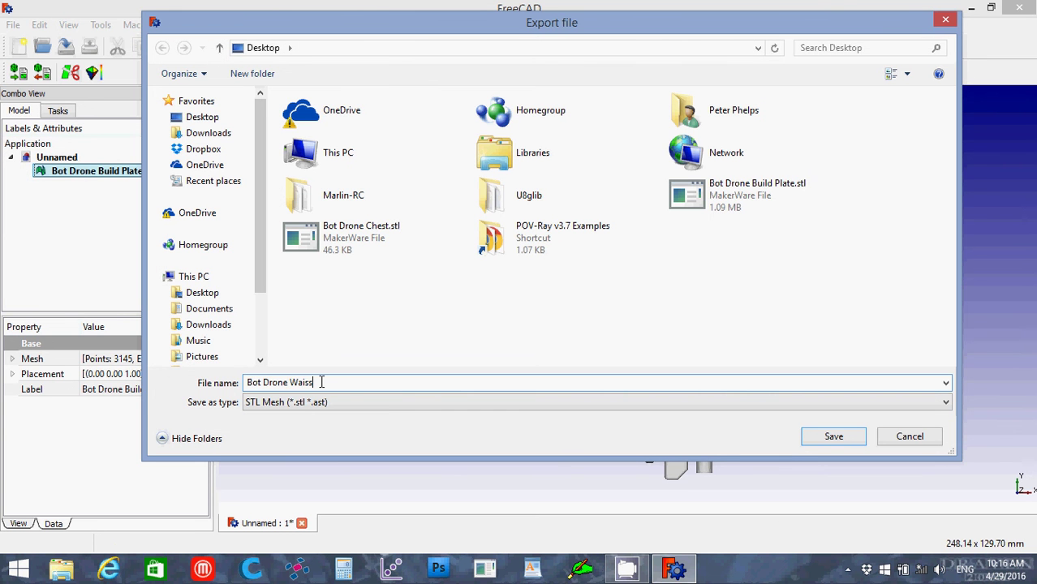
pyautogui.press('BackSpace')
pyautogui.write('t')
pyautogui.press('Return')
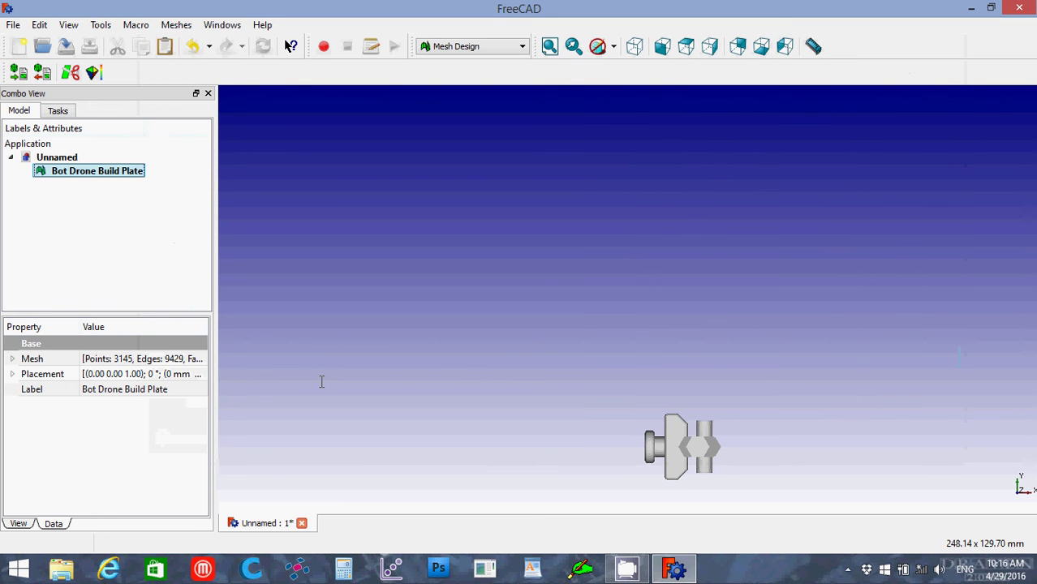
# - Undo the mesh cut and cut again with an L-shaped polygon around everything except the upper-right plate, removing the inner region
pyautogui.hotkey('ctrl', 'z')
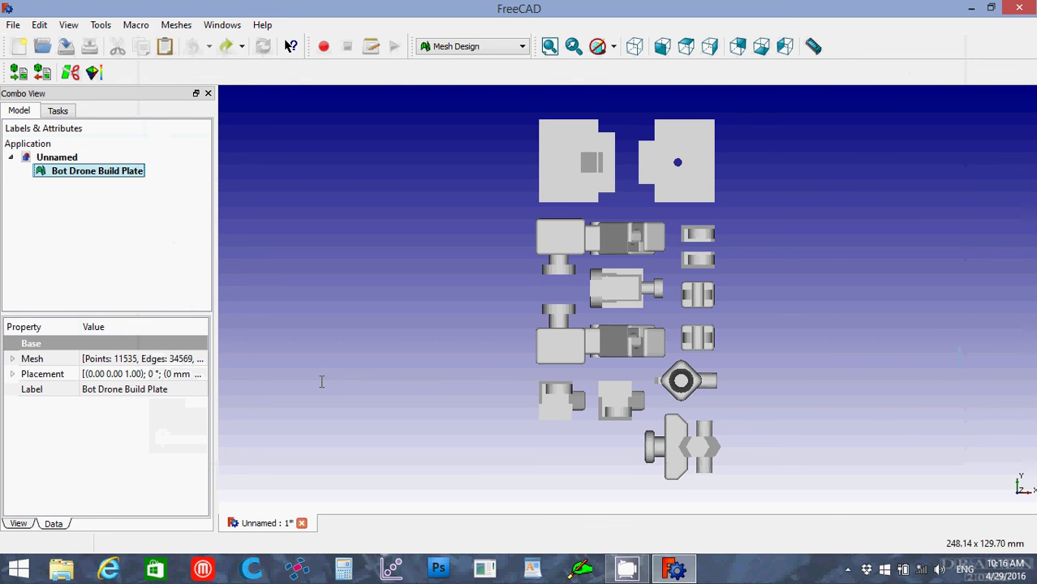
pyautogui.click(390, 355)
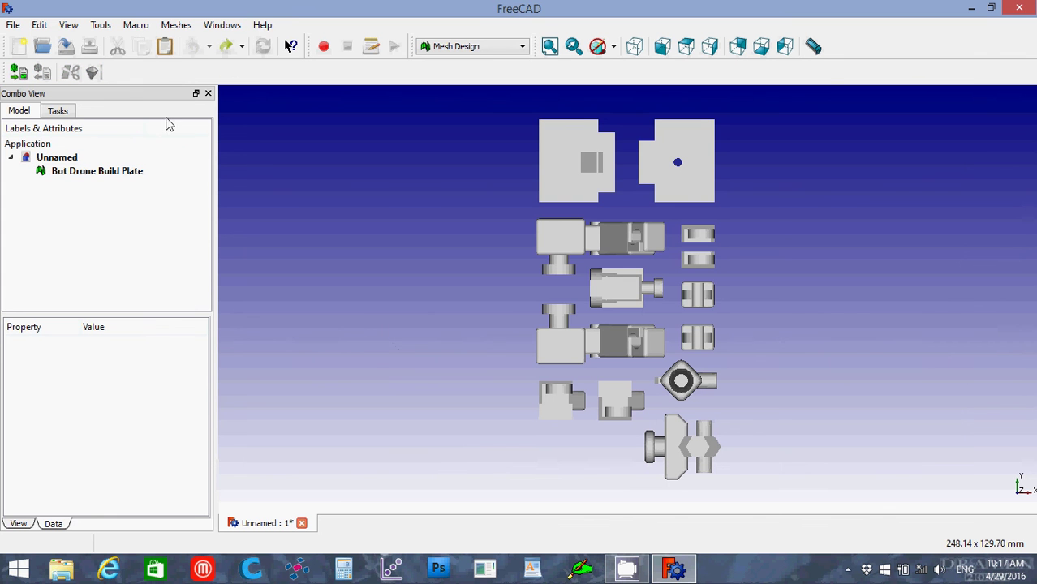
pyautogui.click(94, 177)
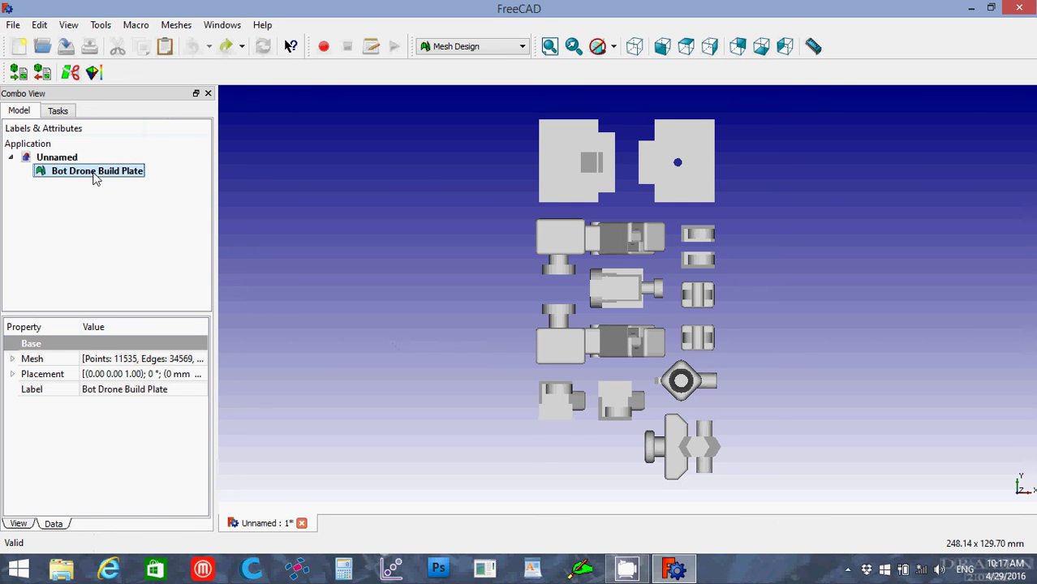
pyautogui.click(70, 74)
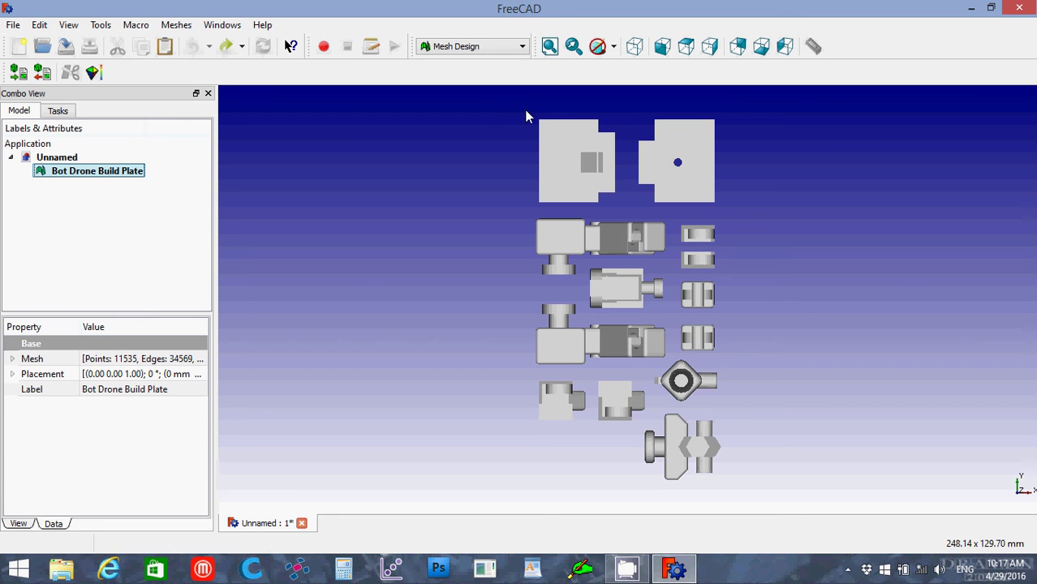
pyautogui.click(526, 114)
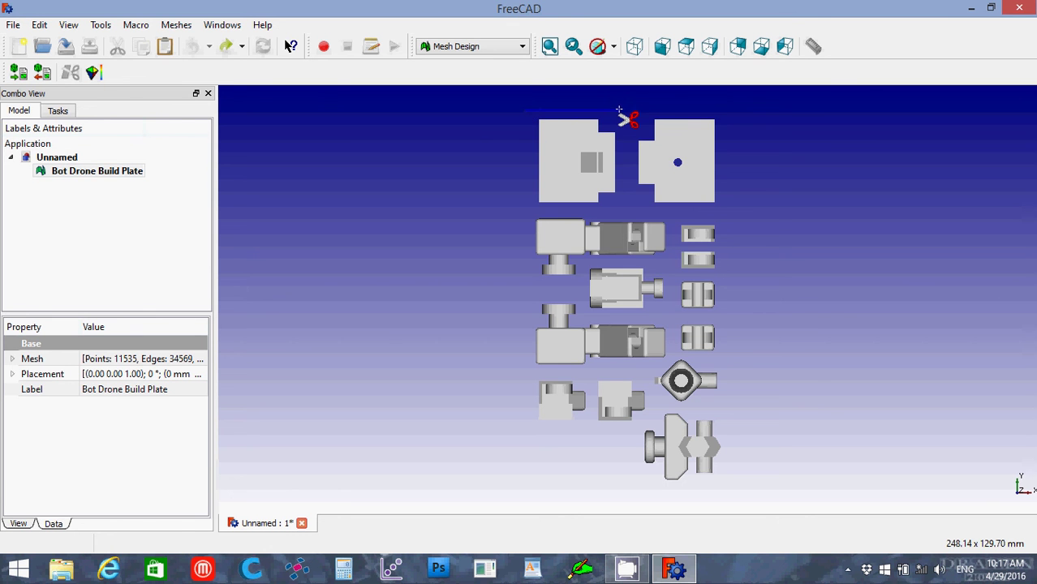
pyautogui.click(619, 110)
pyautogui.click(627, 215)
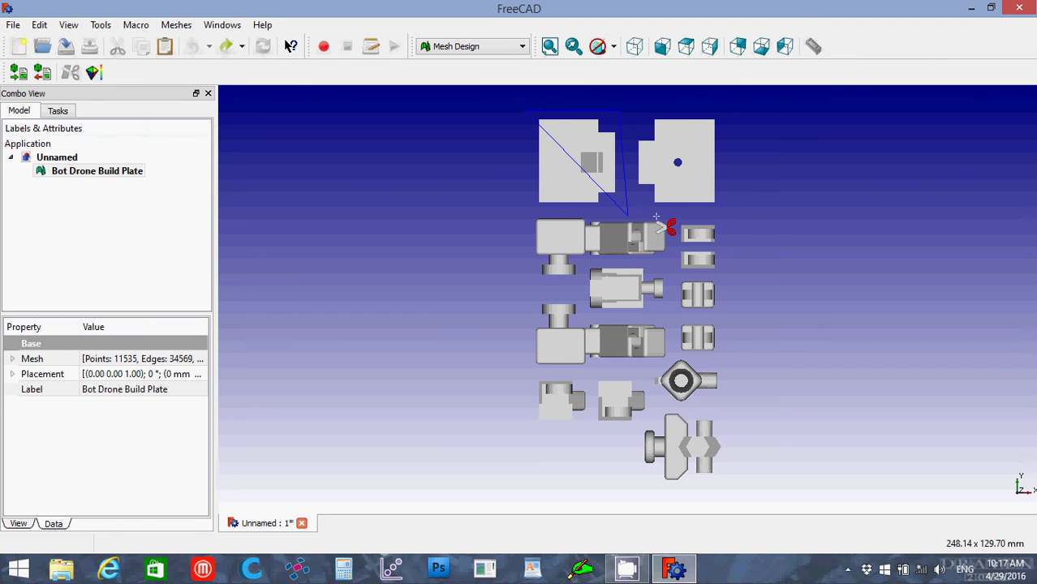
pyautogui.click(746, 218)
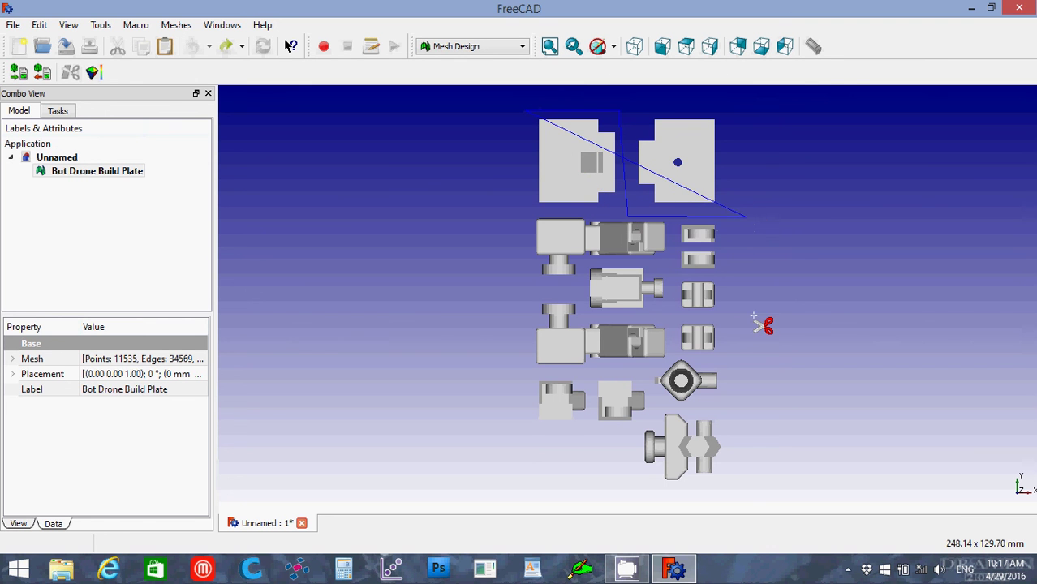
pyautogui.click(733, 485)
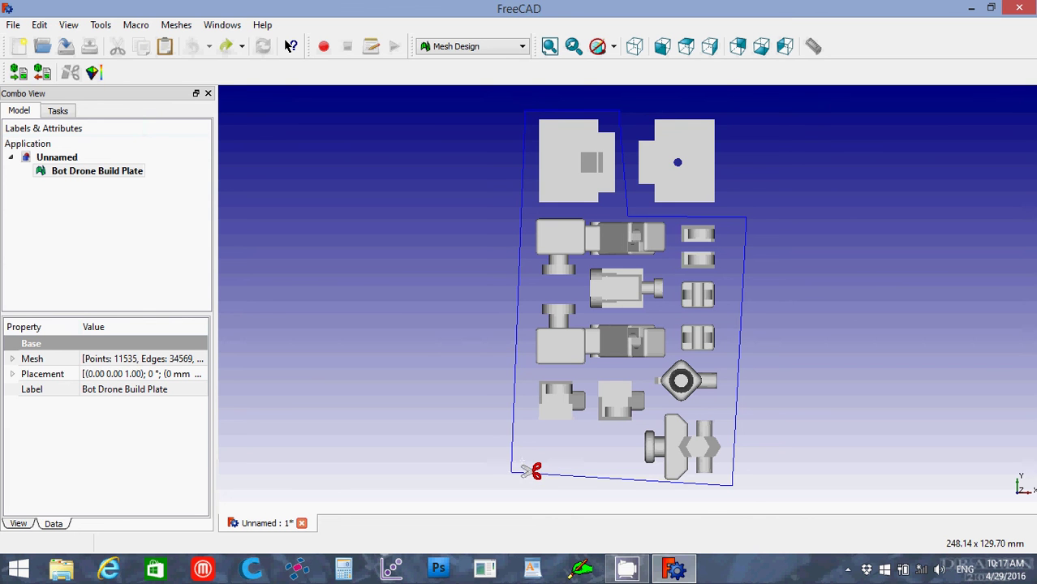
pyautogui.rightClick(516, 465)
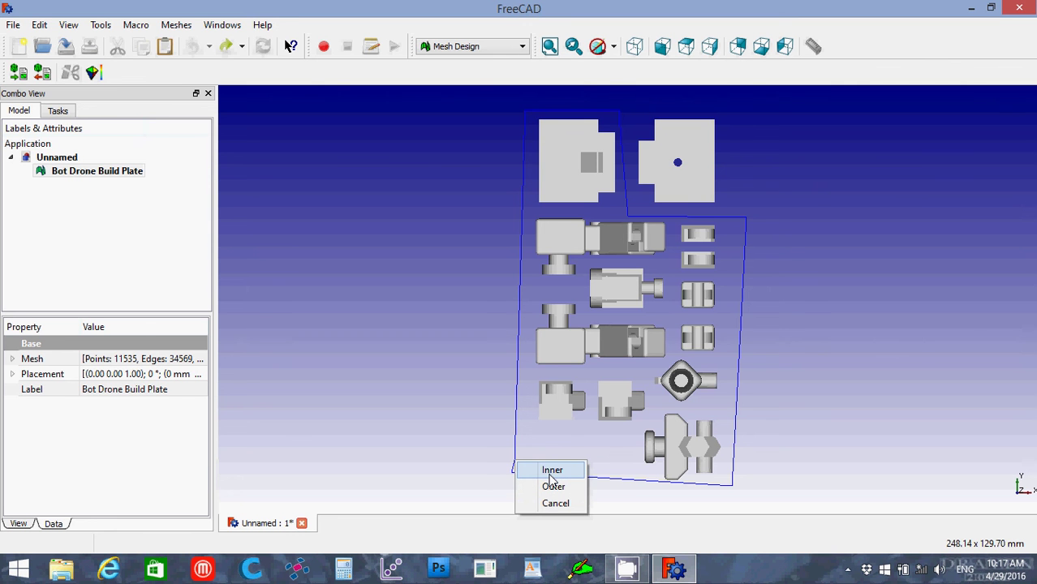
pyautogui.click(552, 471)
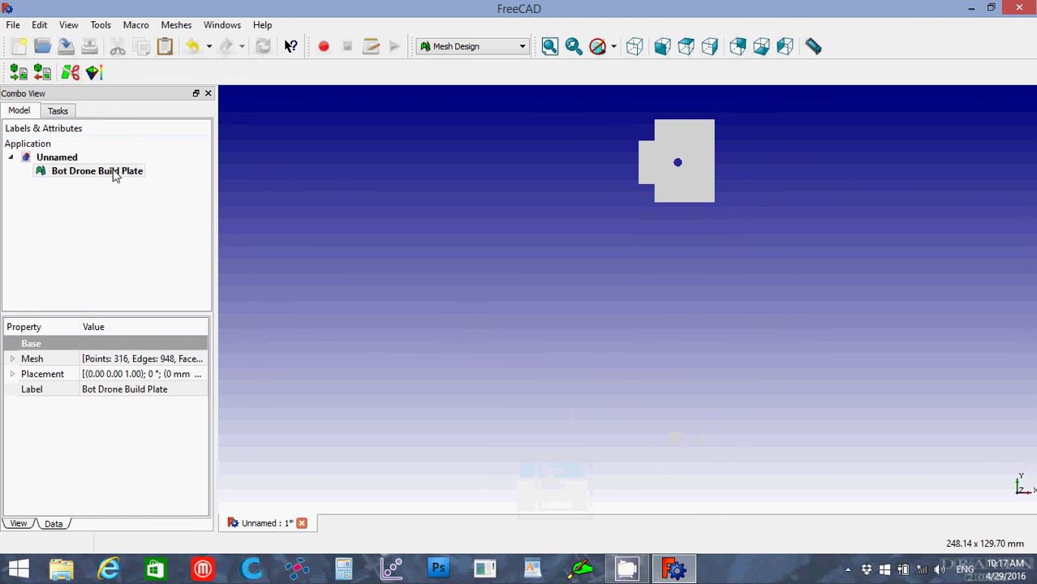
# - Export the isolated upper-right plate mesh to the Desktop as an STL mesh file named Bot Drone Back
pyautogui.click(115, 172)
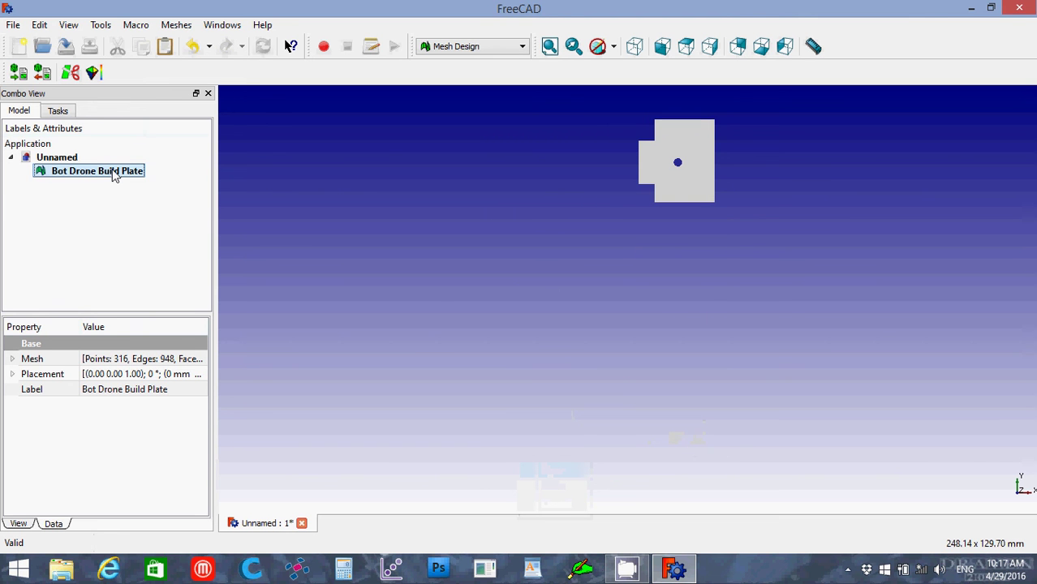
pyautogui.click(13, 26)
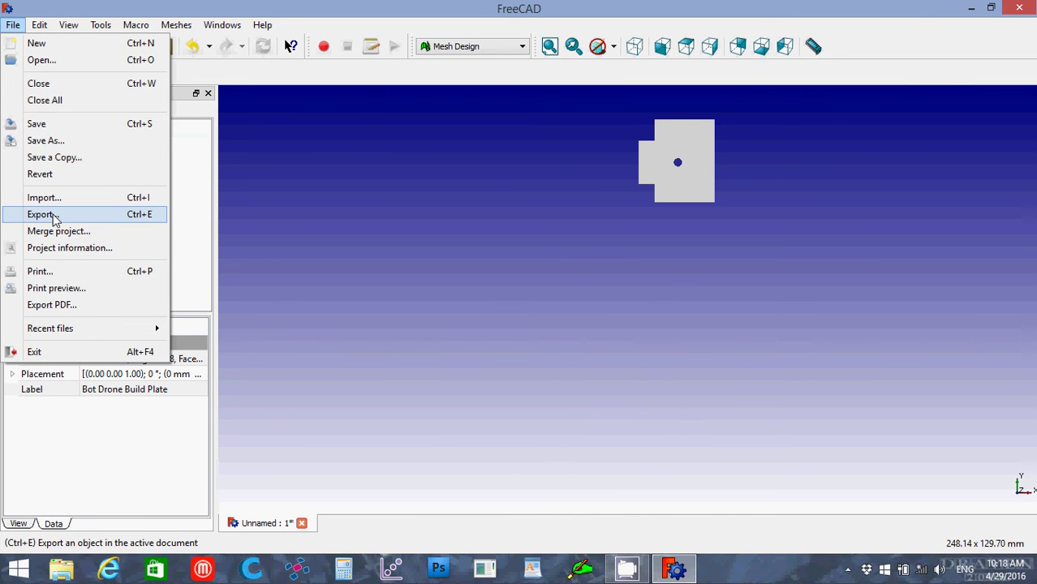
pyautogui.click(53, 216)
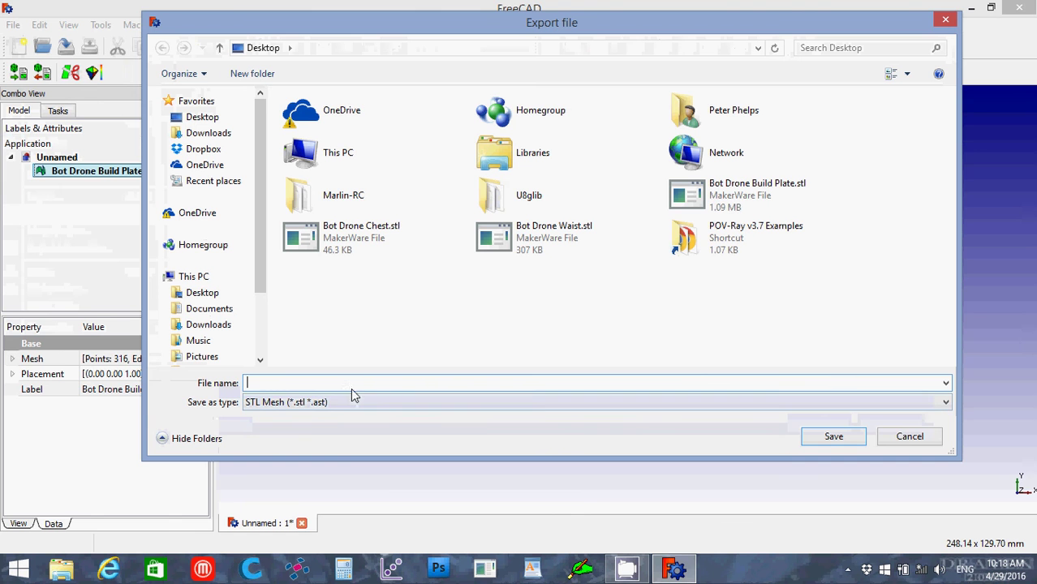
pyautogui.write('B')
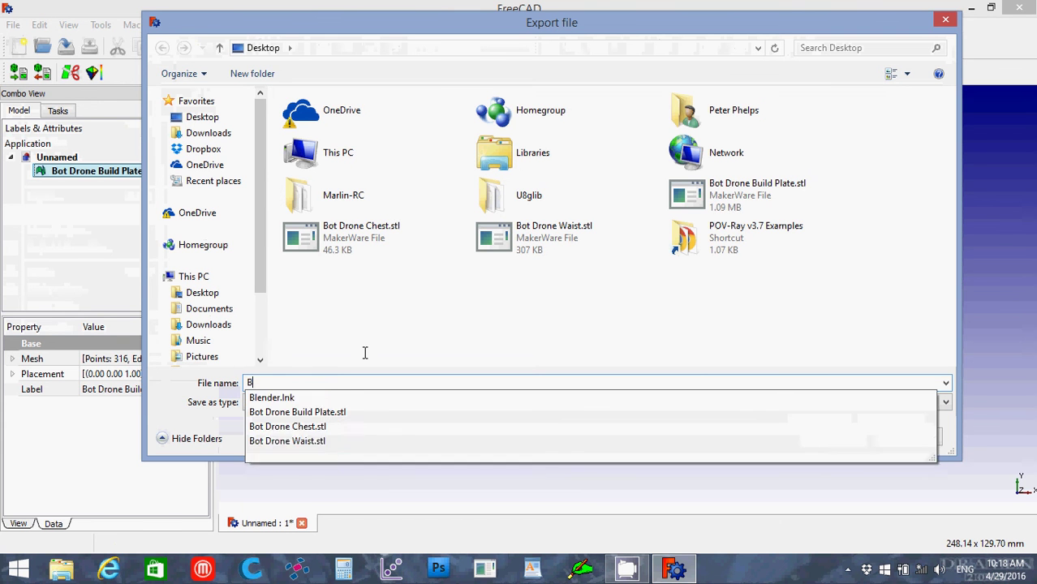
pyautogui.write('ot Drone B')
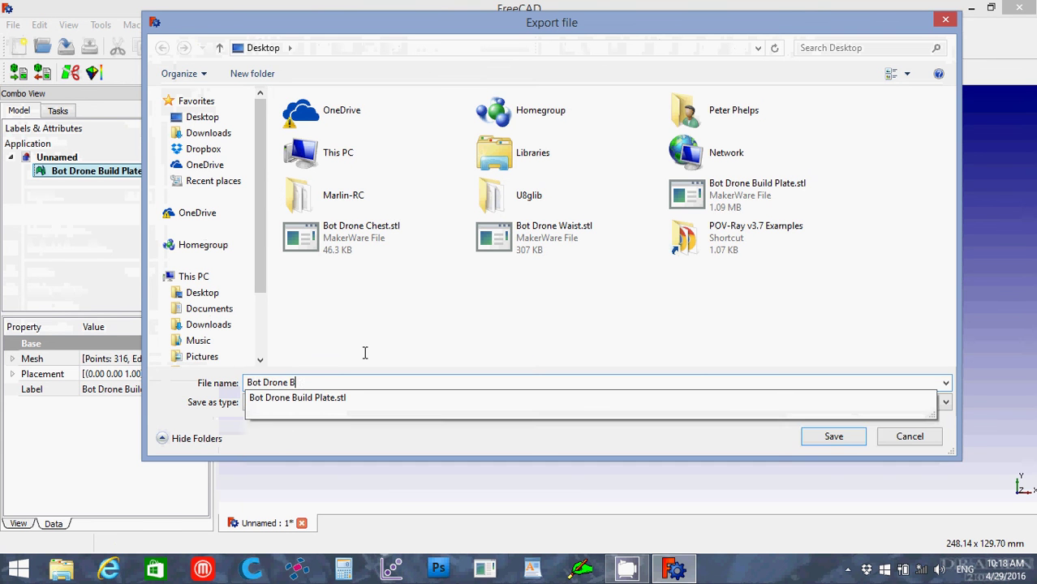
pyautogui.write('ack')
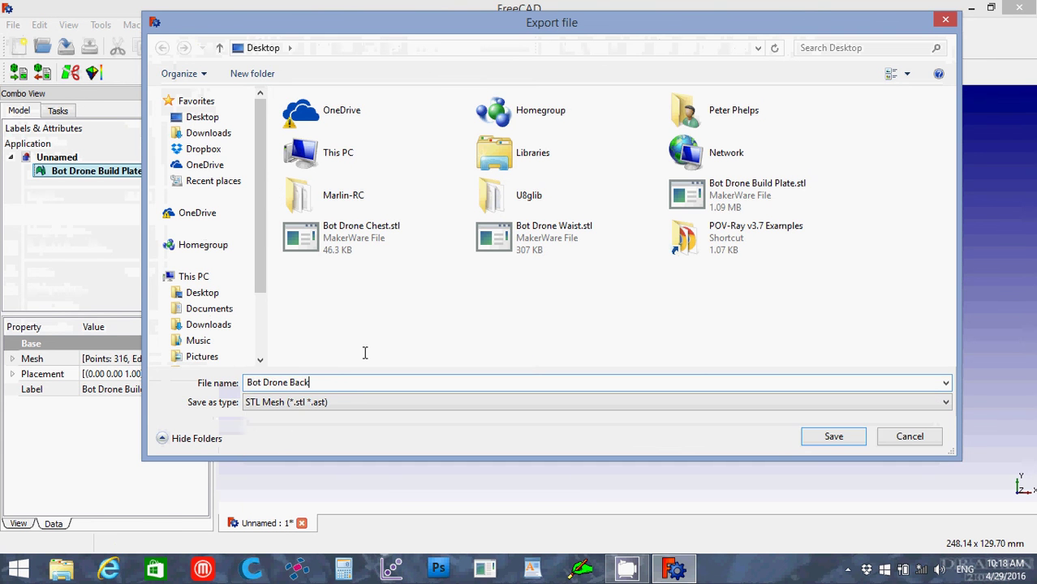
pyautogui.click(833, 439)
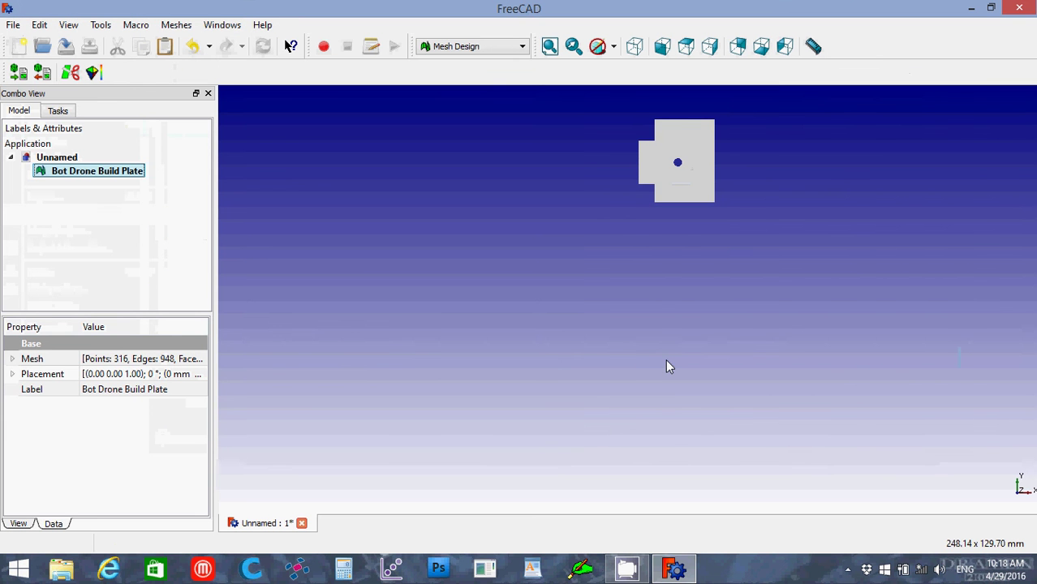
# - Undo the mesh cut and cut the round-headed peg off the middle part with a four-corner polygon, removing the inner region
pyautogui.hotkey('ctrl', 'z')
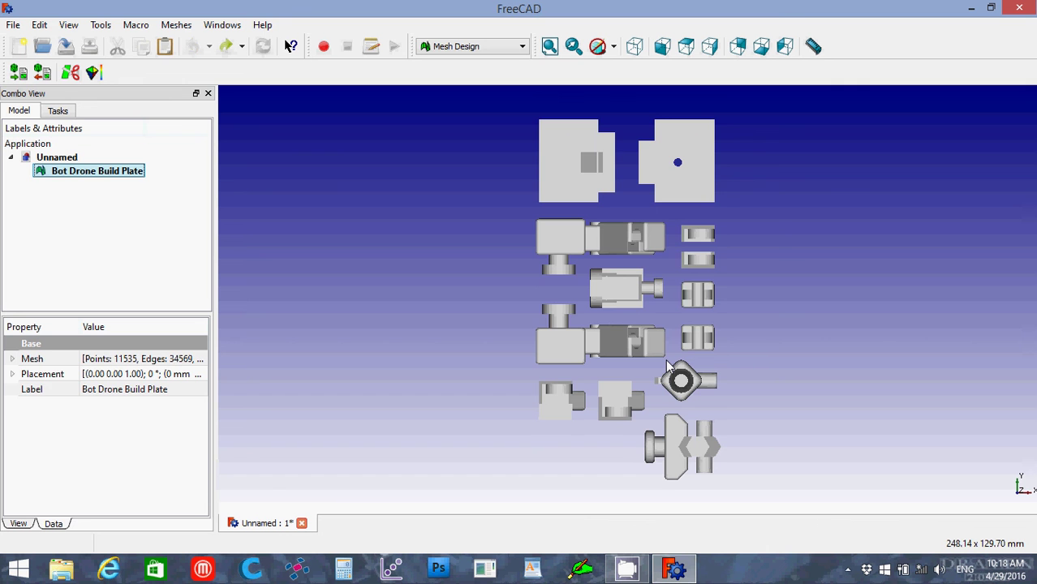
pyautogui.click(457, 335)
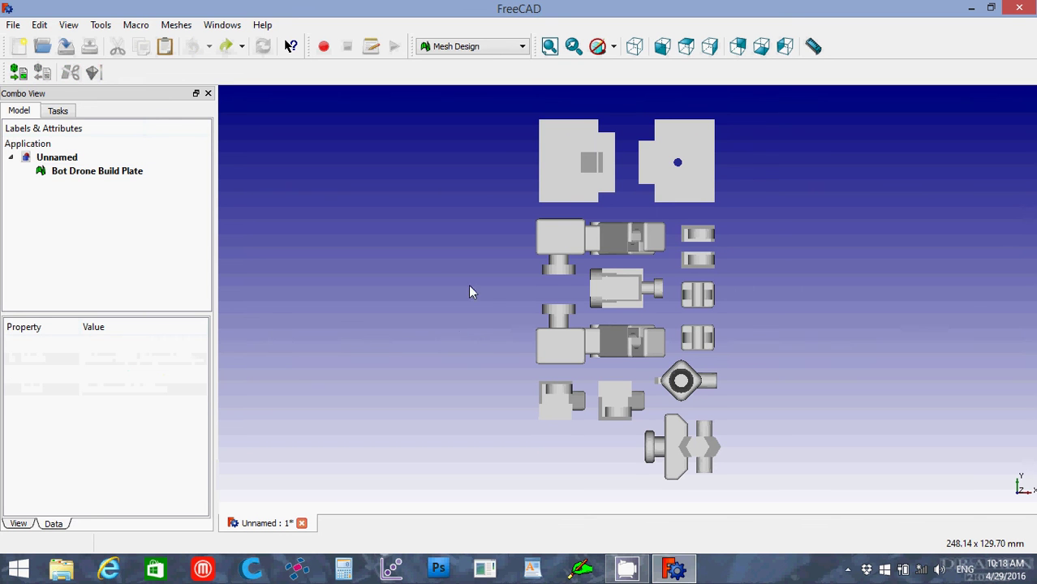
pyautogui.scroll(5, 643, 323)
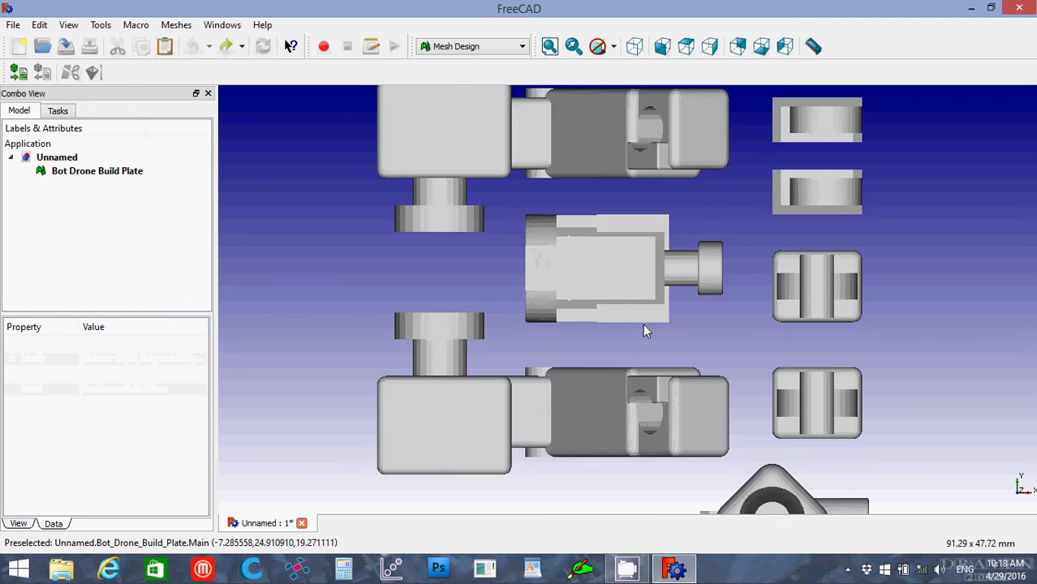
pyautogui.scroll(5, 642, 329)
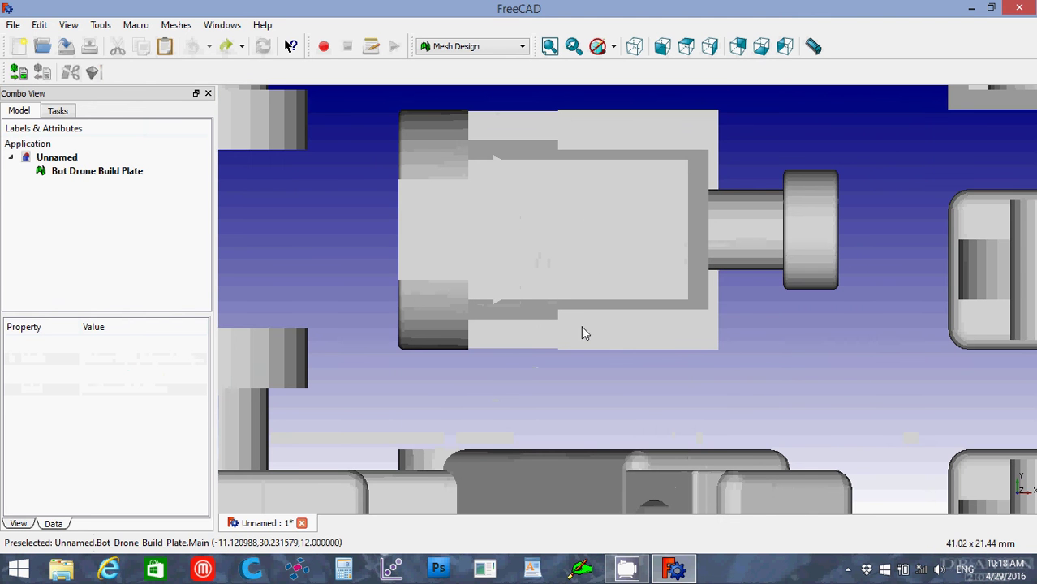
pyautogui.click(90, 178)
pyautogui.click(70, 73)
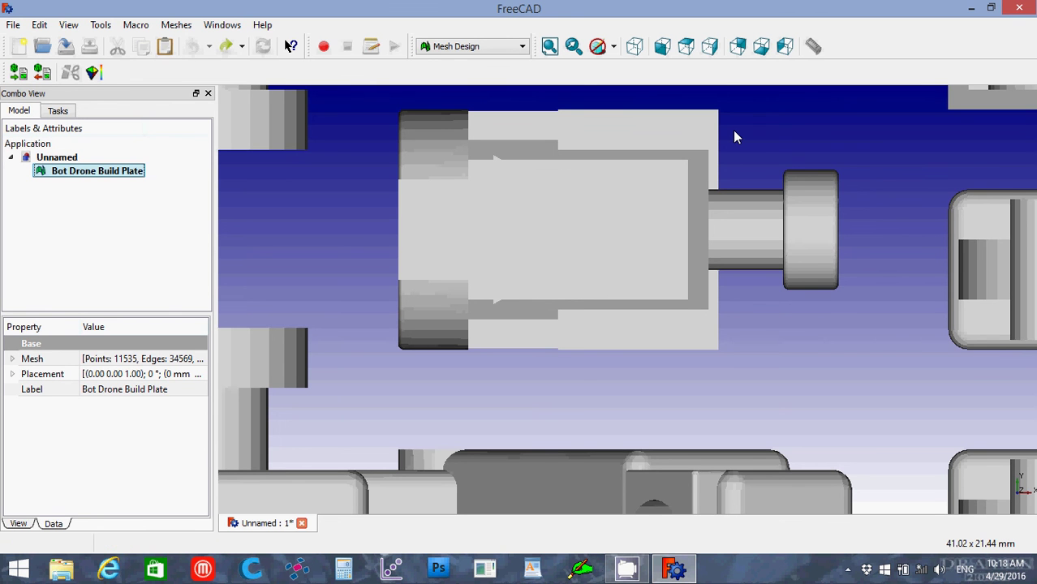
pyautogui.click(736, 131)
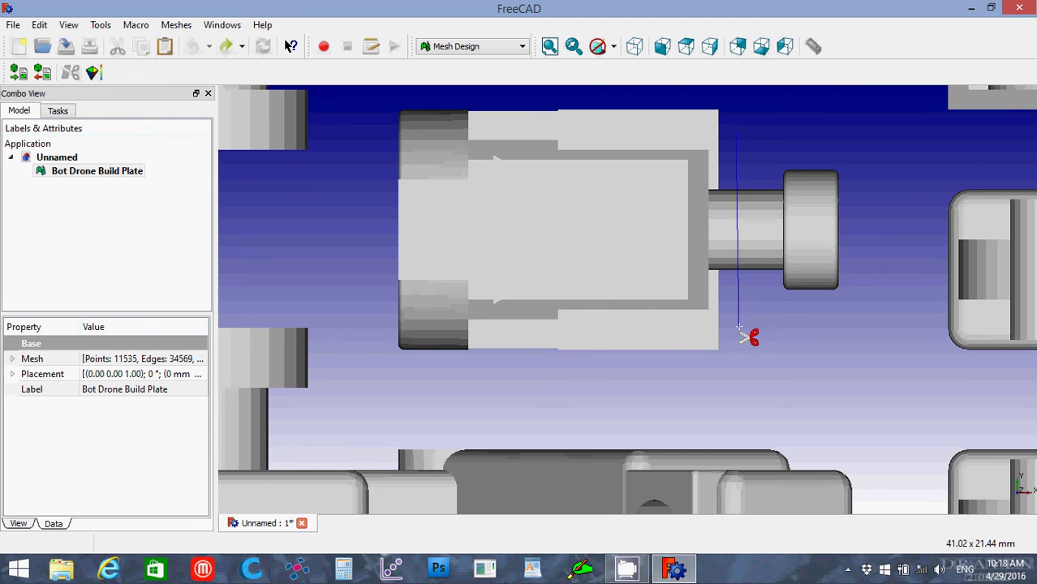
pyautogui.click(737, 331)
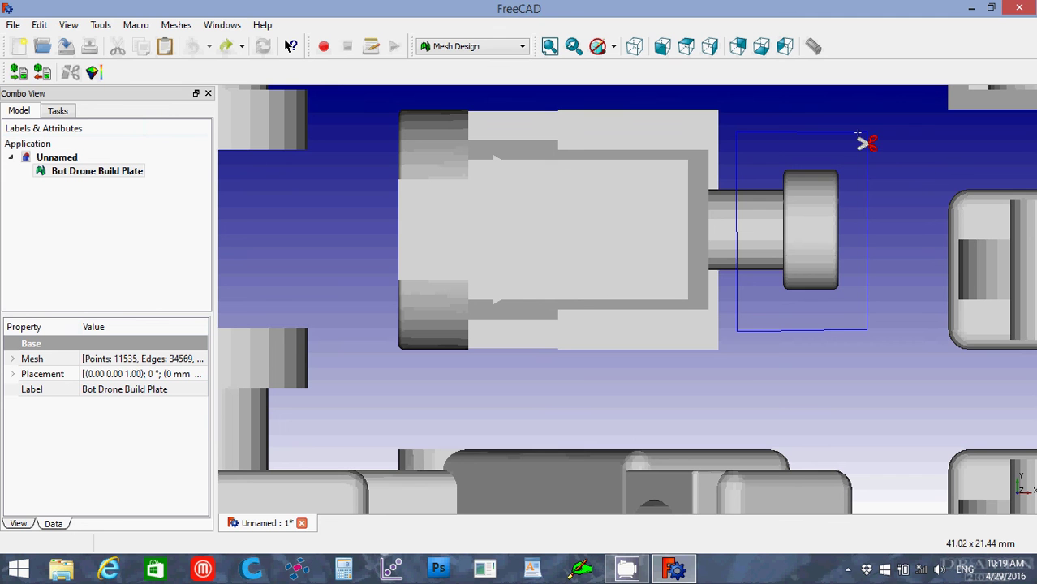
pyautogui.rightClick(859, 133)
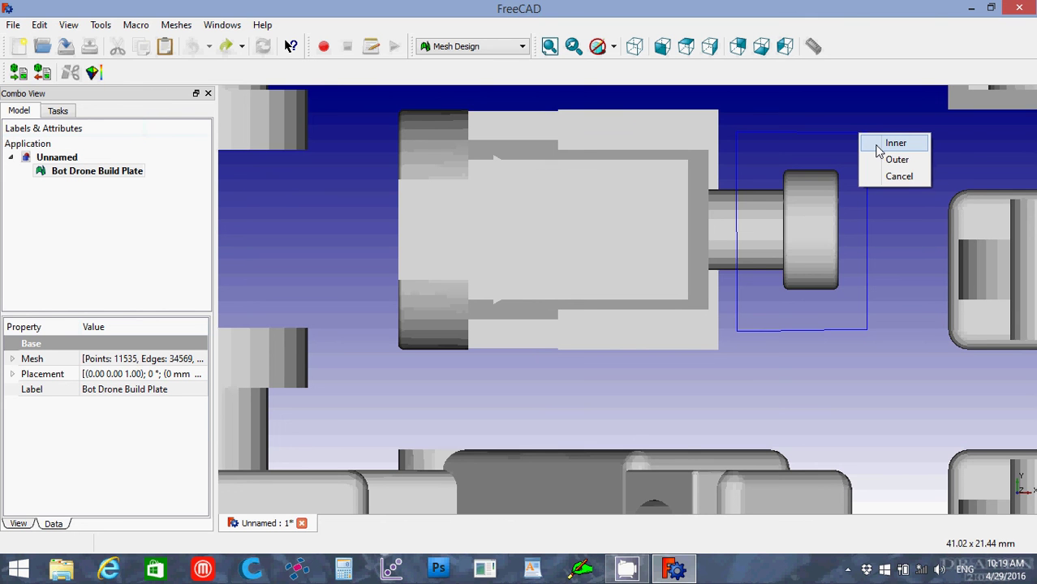
pyautogui.click(877, 147)
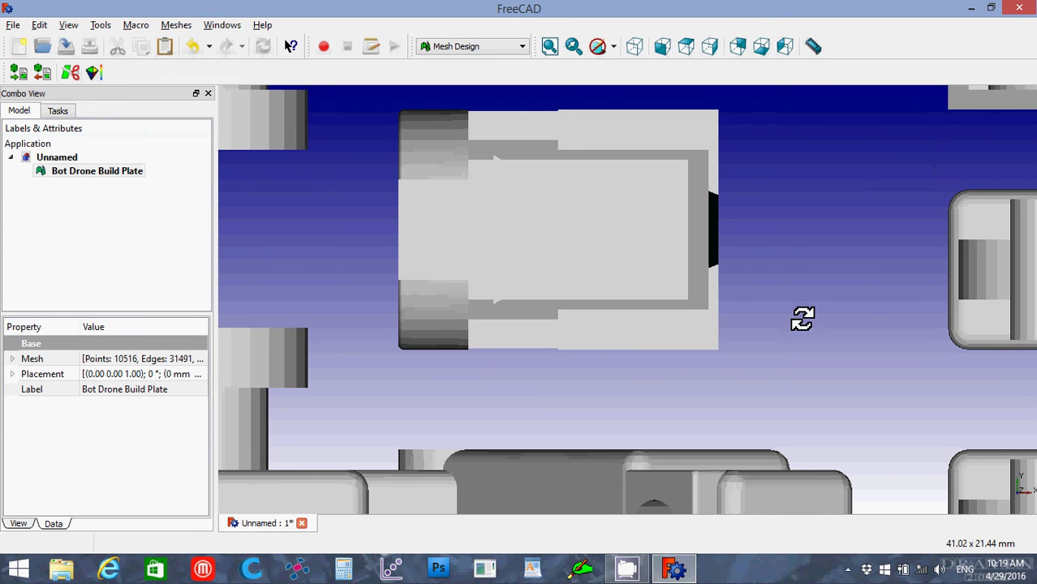
pyautogui.moveTo(802, 319); pyautogui.dragTo(797, 316, button='middle')
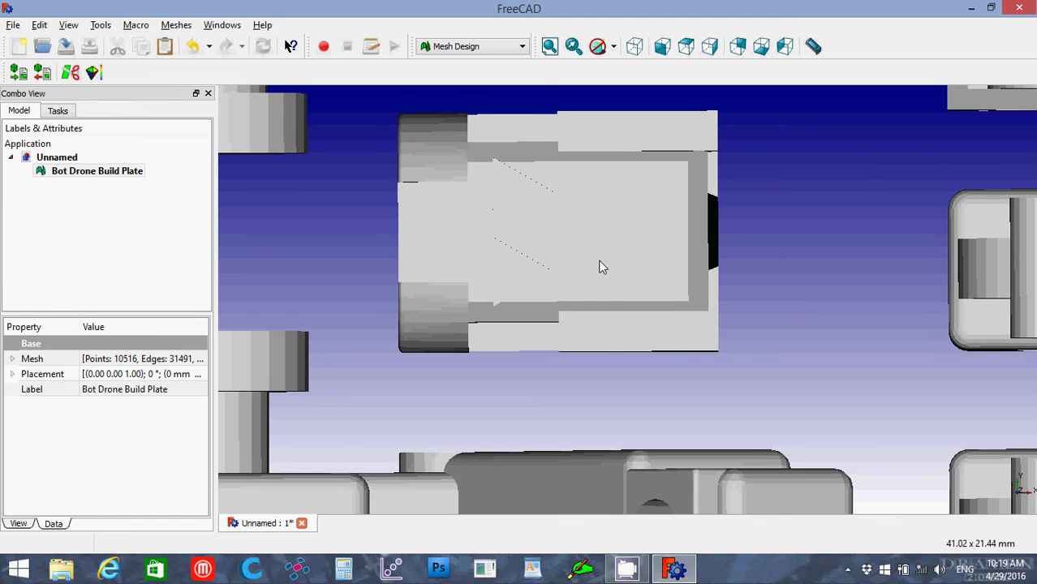
pyautogui.moveTo(600, 260); pyautogui.dragTo(599, 257, button='middle')
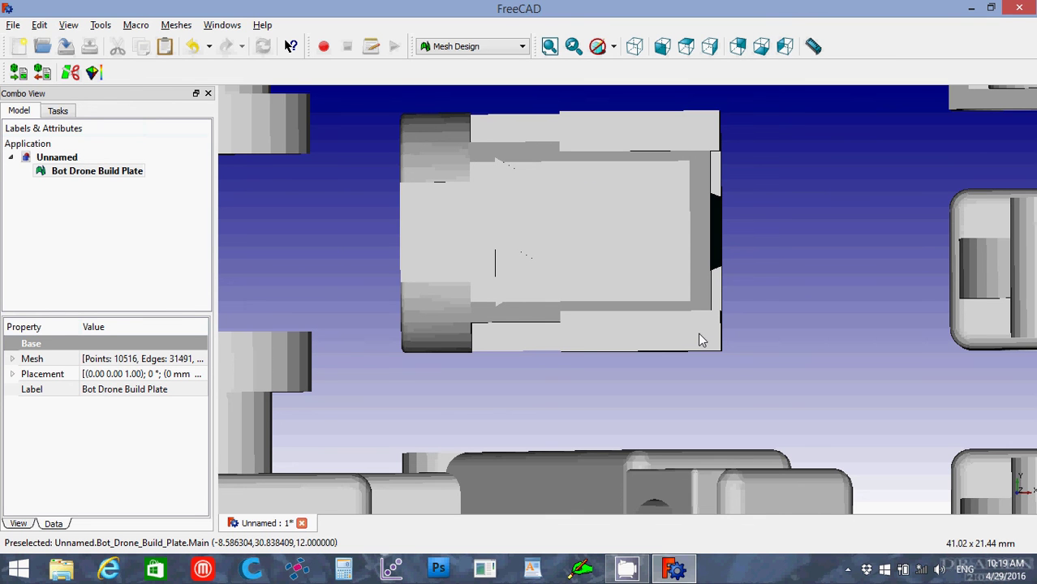
pyautogui.moveTo(698, 332); pyautogui.dragTo(590, 310, button='middle')
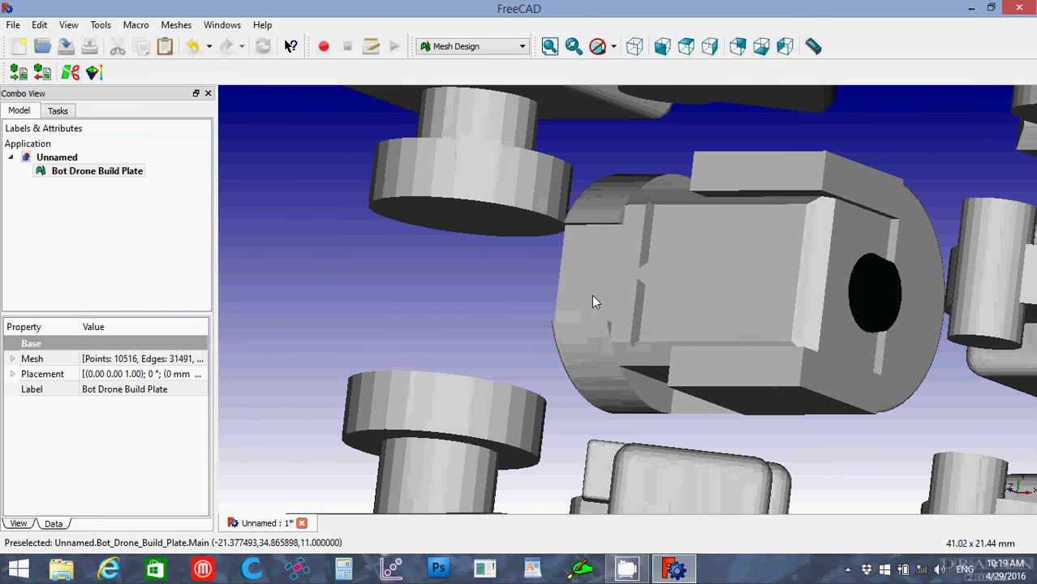
pyautogui.click(176, 26)
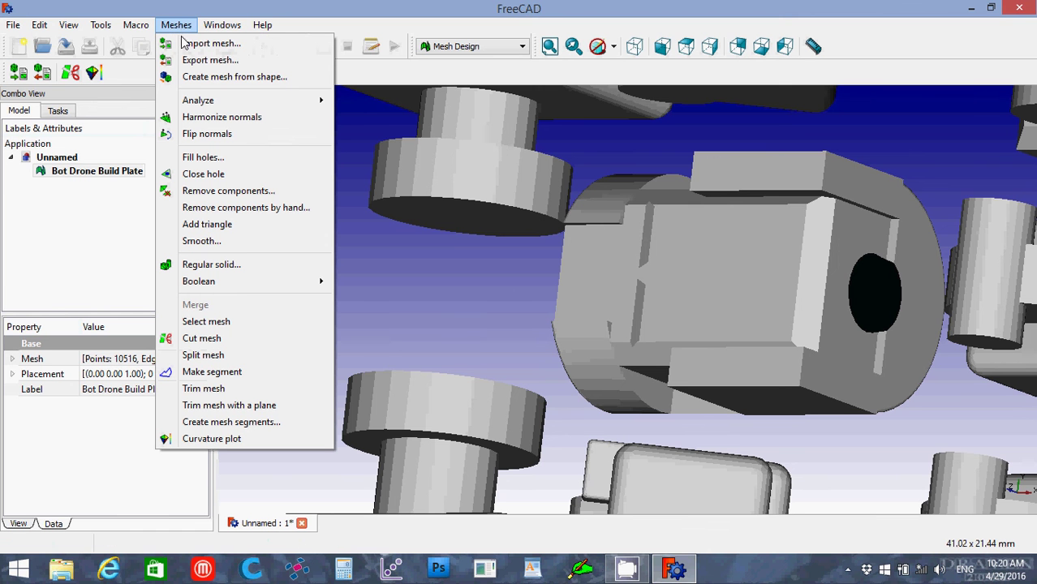
pyautogui.click(195, 158)
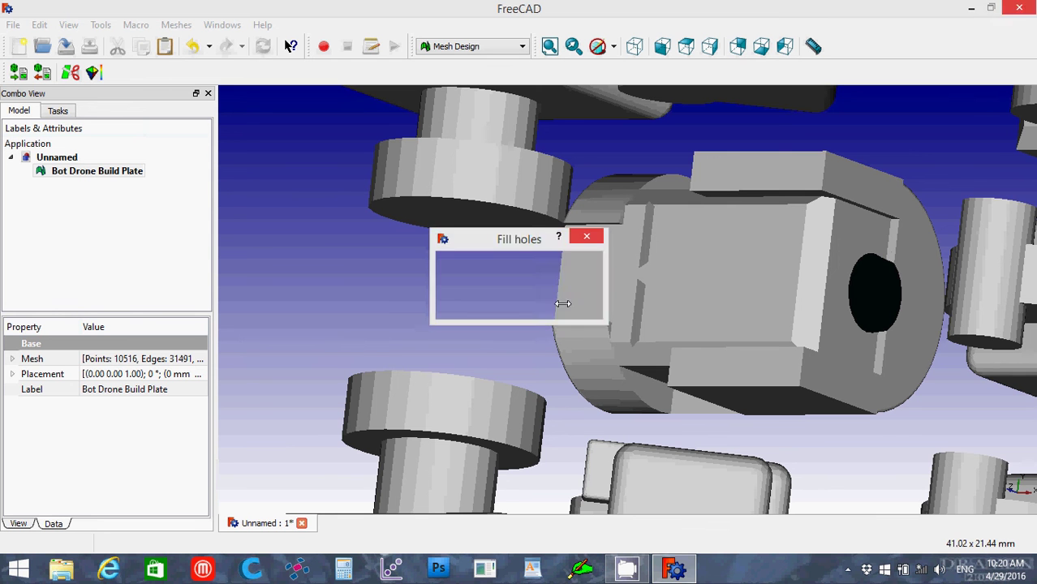
pyautogui.click(564, 303)
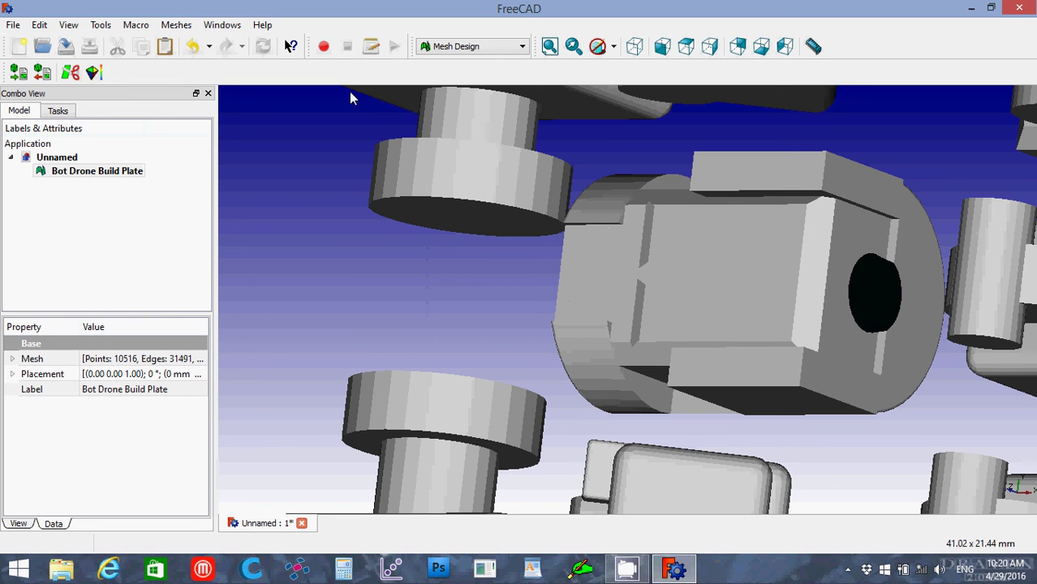
# - Close the round open hole left on the middle part where the peg was cut off, using Close hole on its edge
pyautogui.click(180, 28)
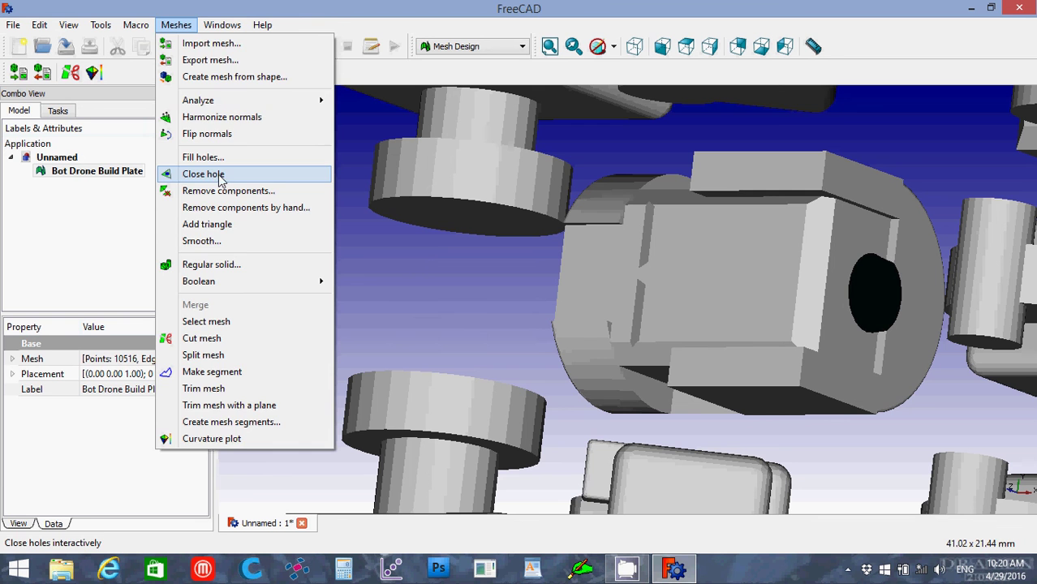
pyautogui.click(219, 174)
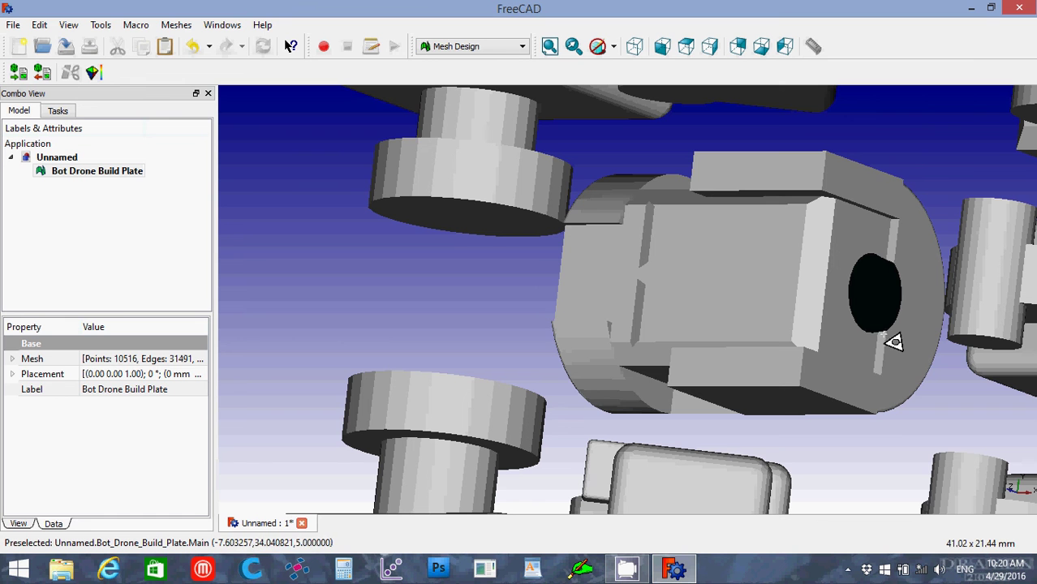
pyautogui.click(879, 331)
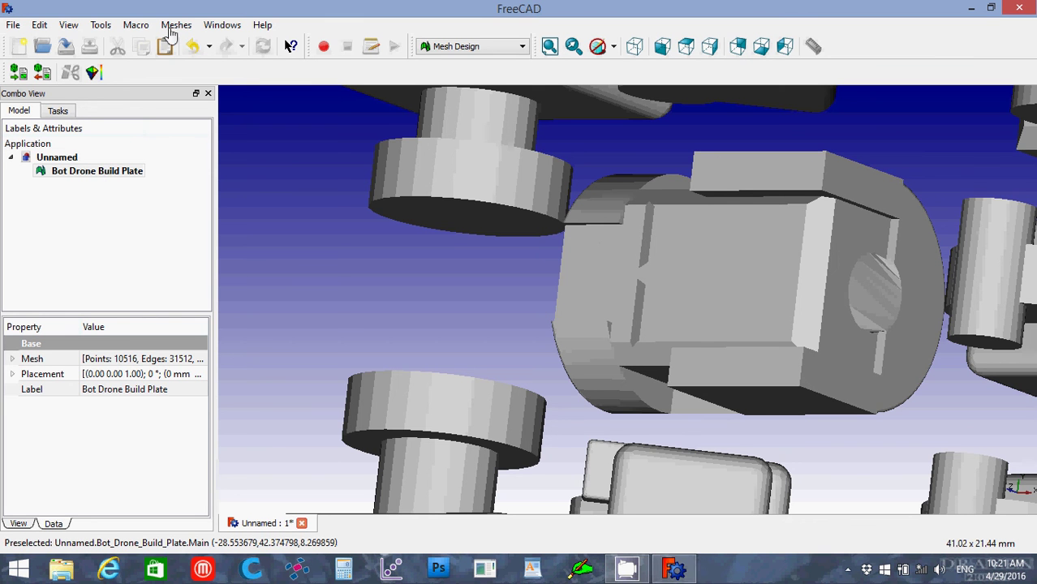
# - Evaluate the Bot Drone Build Plate mesh with all tests together and repair the detected defects with repetitive repair enabled
pyautogui.click(175, 25)
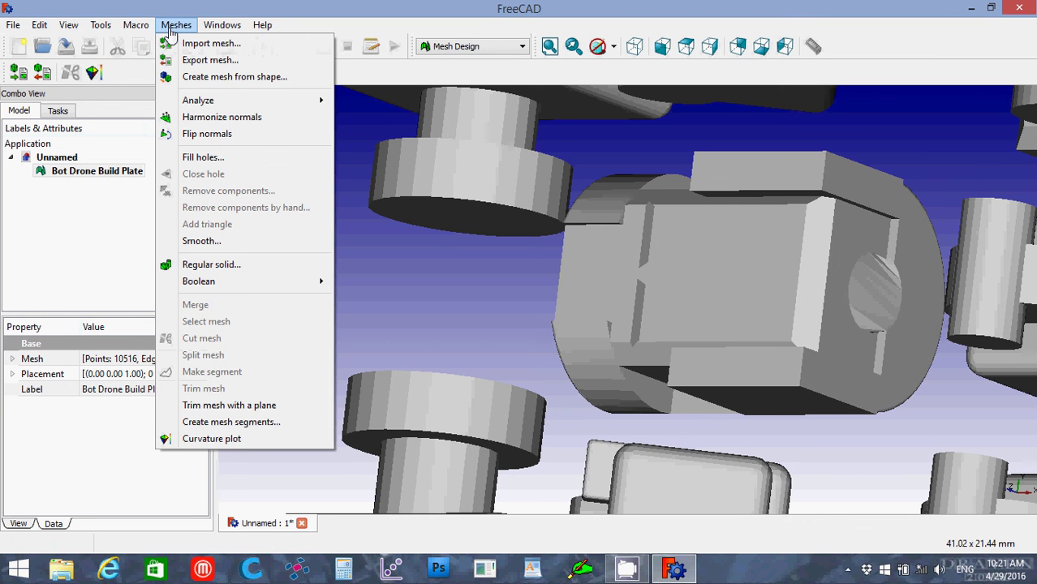
pyautogui.moveTo(231, 102)
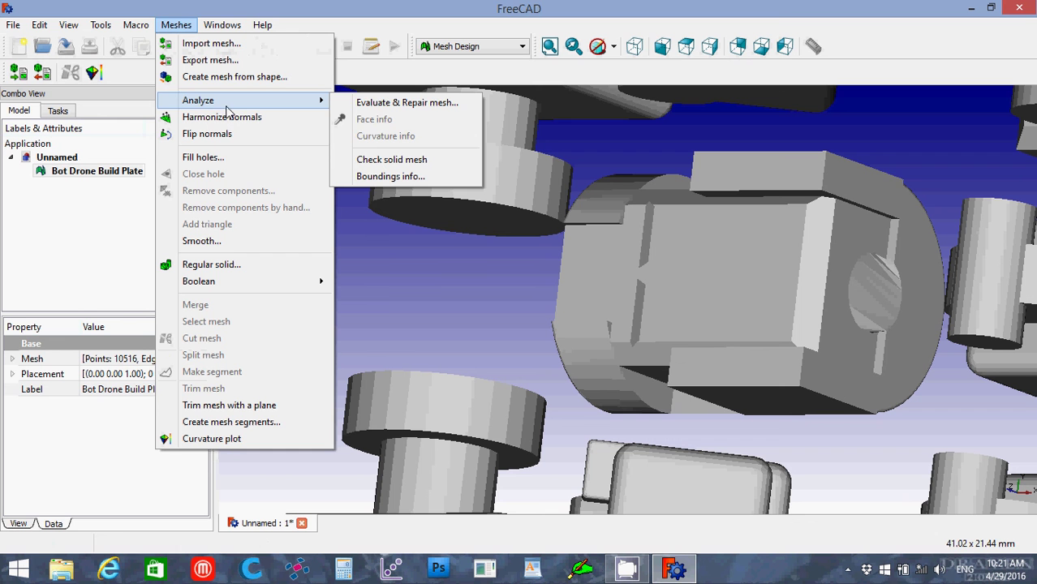
pyautogui.click(390, 106)
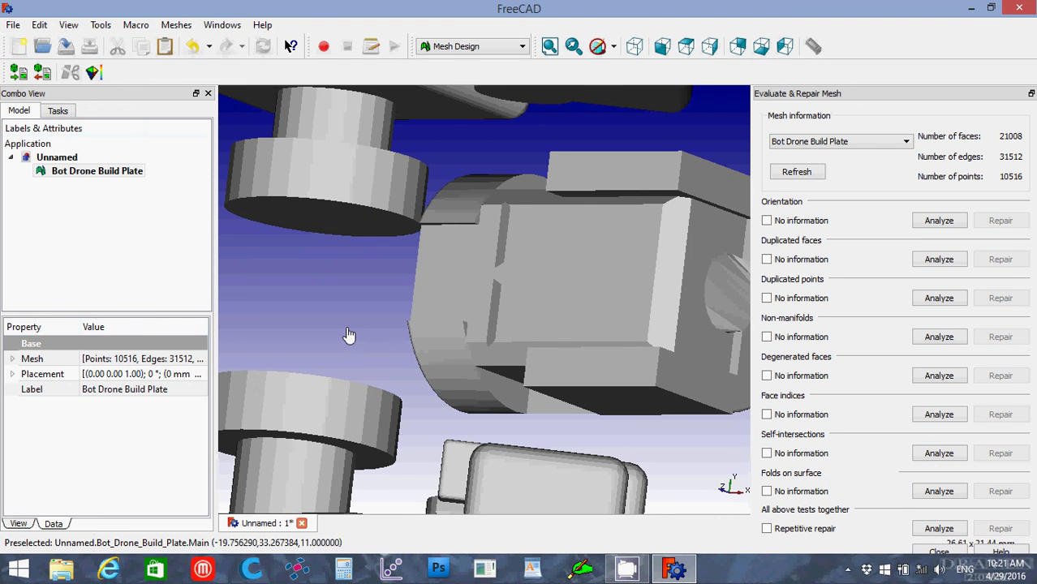
pyautogui.scroll(-2, 347, 334)
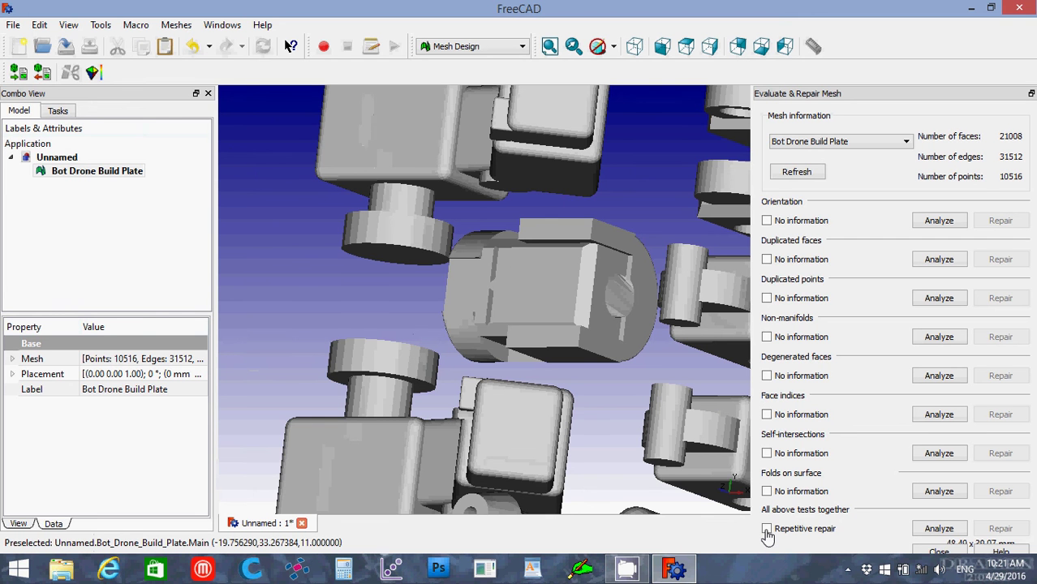
pyautogui.click(767, 529)
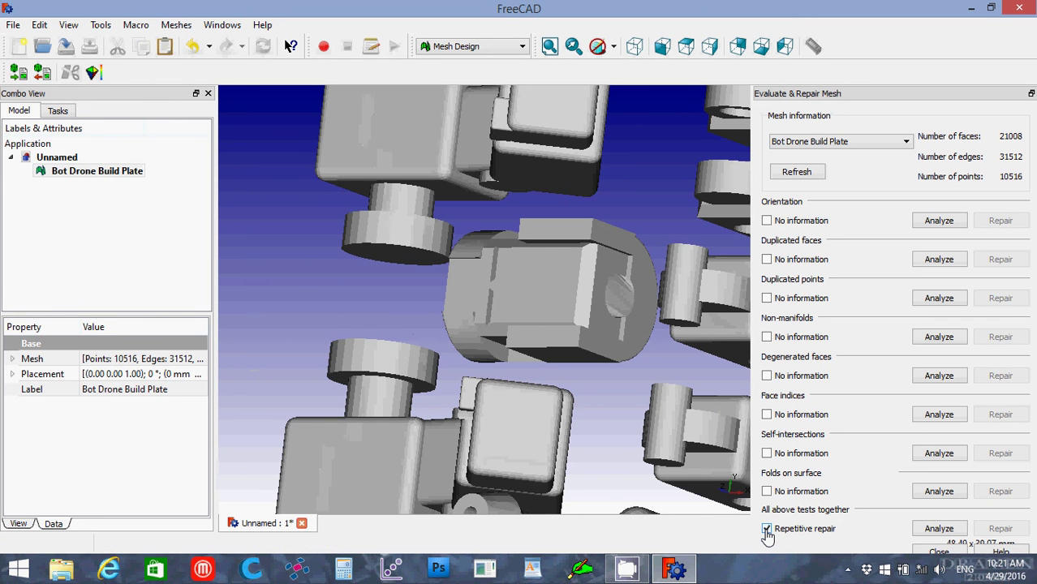
pyautogui.click(941, 529)
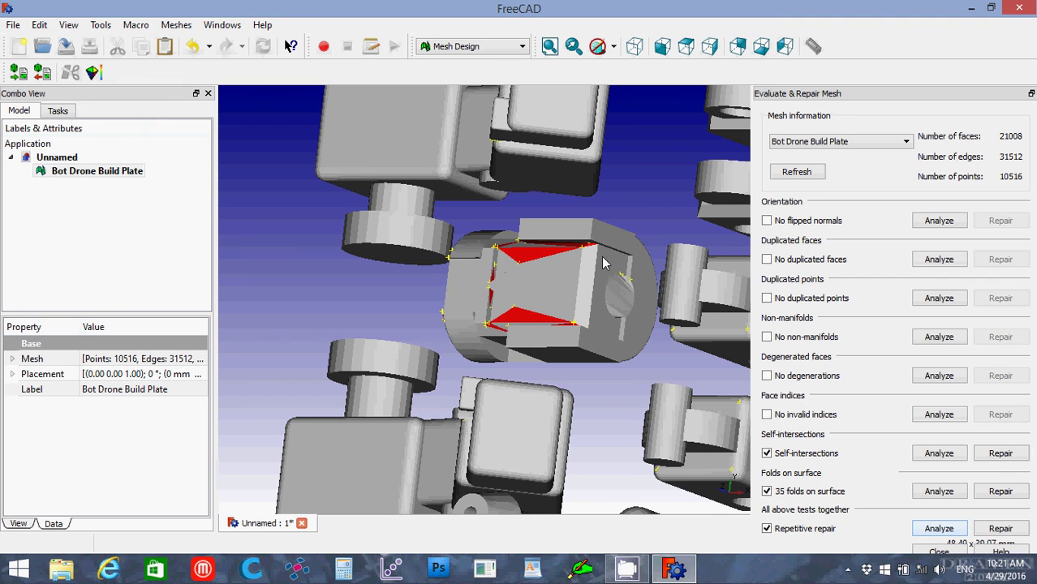
pyautogui.click(1000, 529)
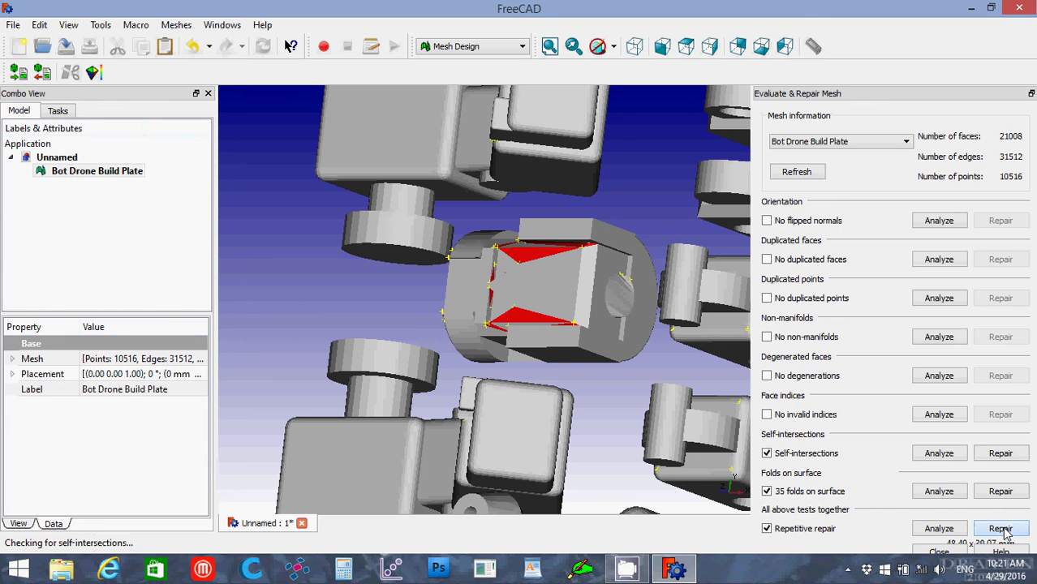